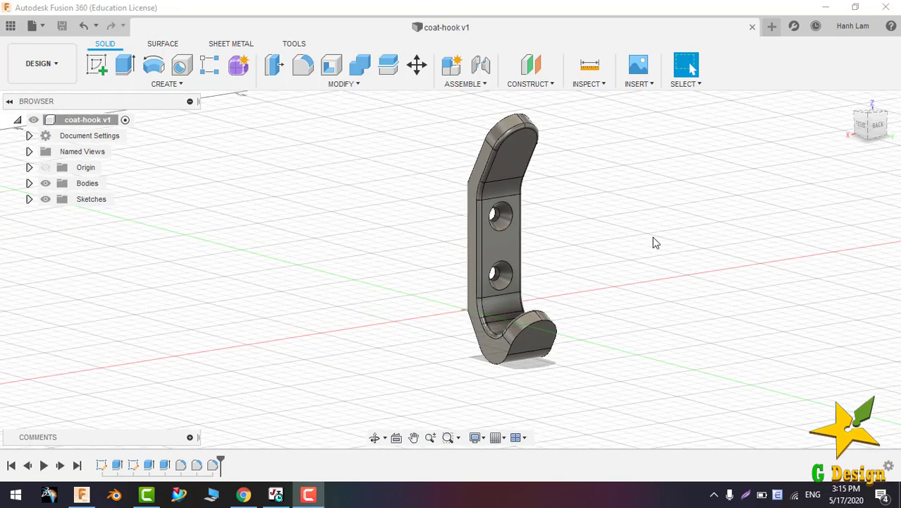
- Orbit, zoom and pan the view to bring the coat hook's flat back face into view
mouse_move(652, 236)
shift+middle_down()
mouse_move(667, 220)
mouse_move(671, 235)
shift+middle_up()
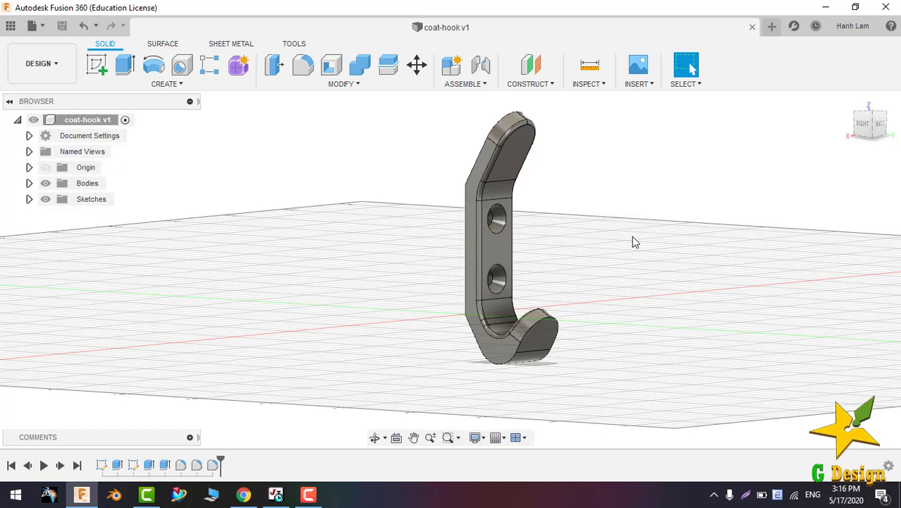
scroll(632, 242, up, 1)
scroll(632, 243, down, 1)
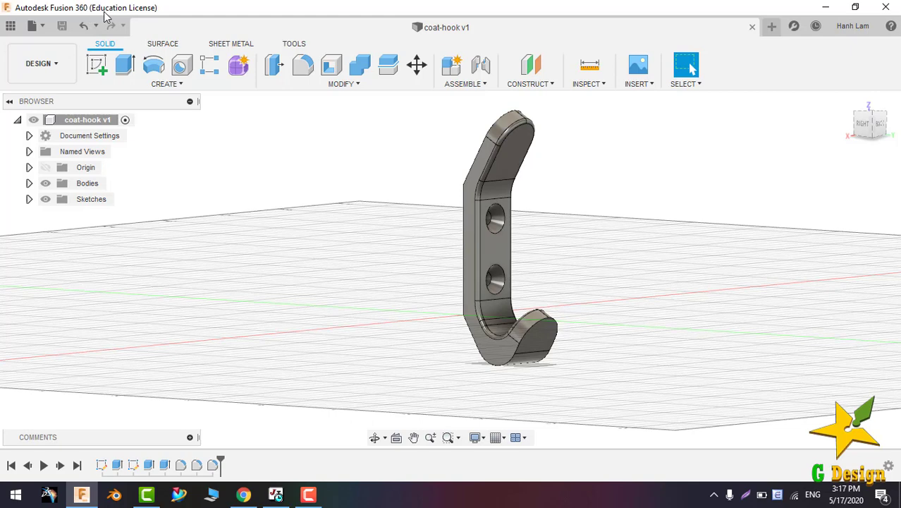
shift+middle_drag(427, 283, 609, 267)
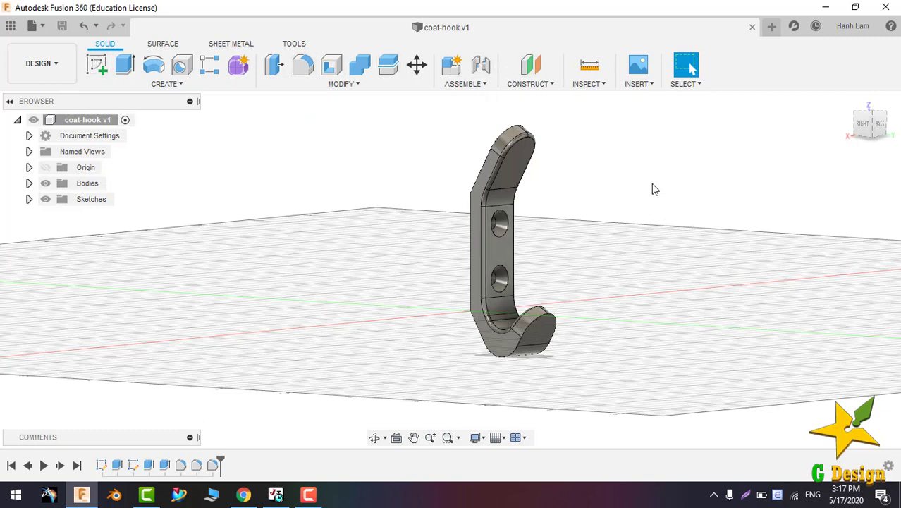
middle_drag(651, 187, 642, 210)
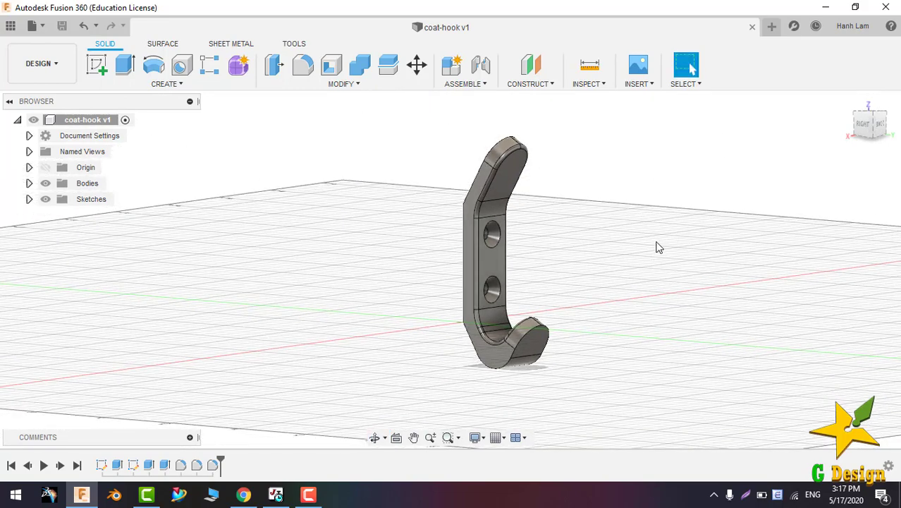
- Open Appearance for the hook's back face and search the library for 'plastic'
click(488, 266)
right_click(489, 268)
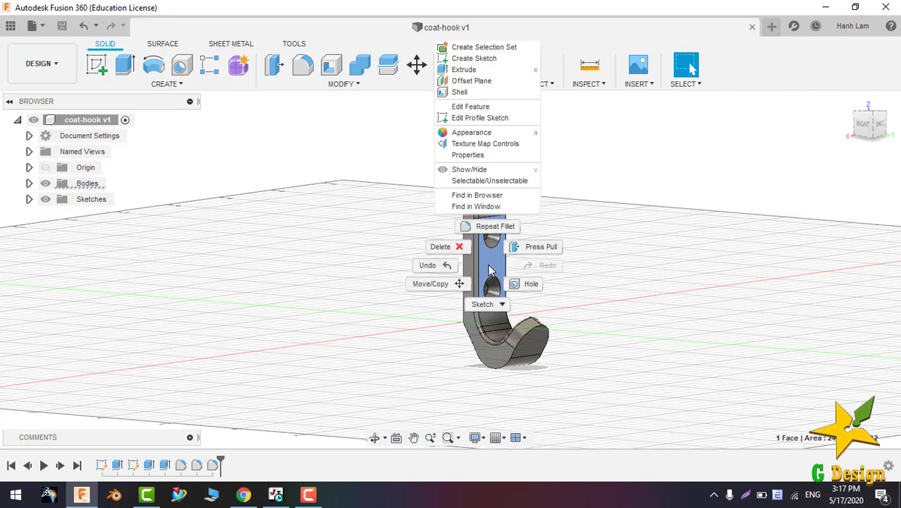
click(482, 134)
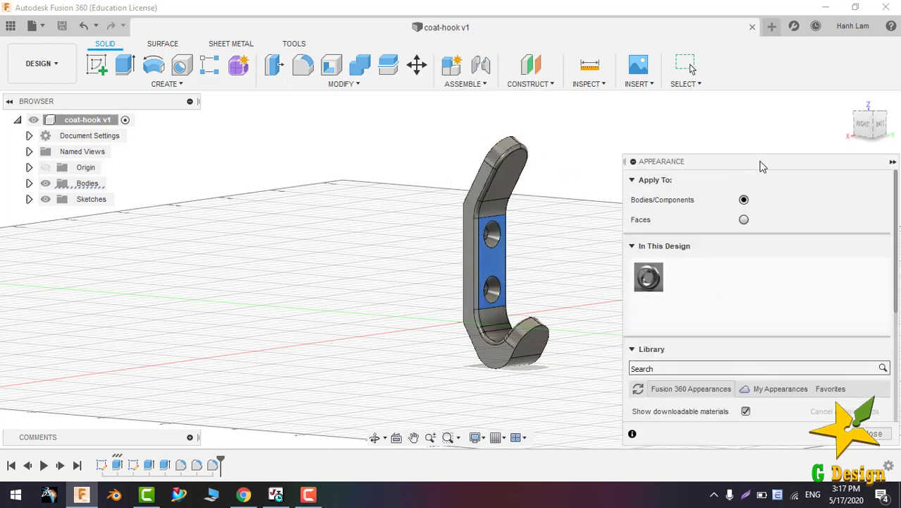
drag(762, 166, 745, 67)
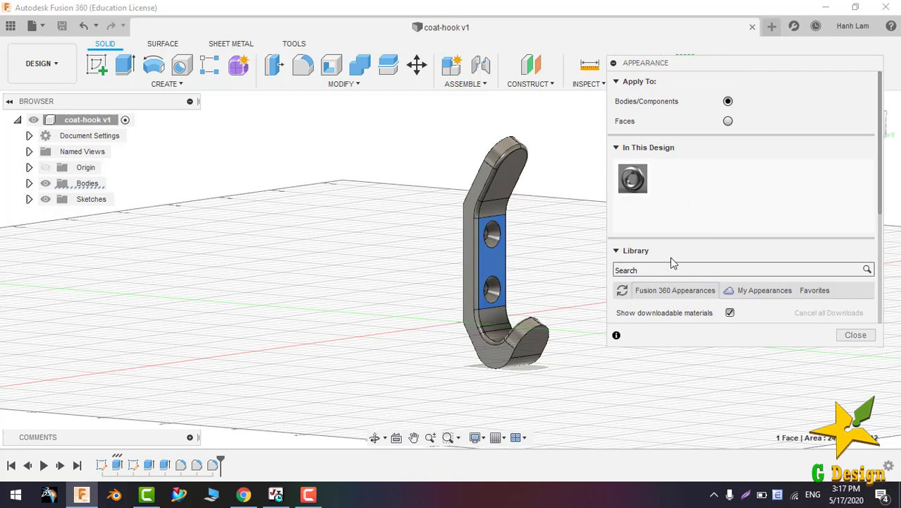
click(690, 270)
text(plas)
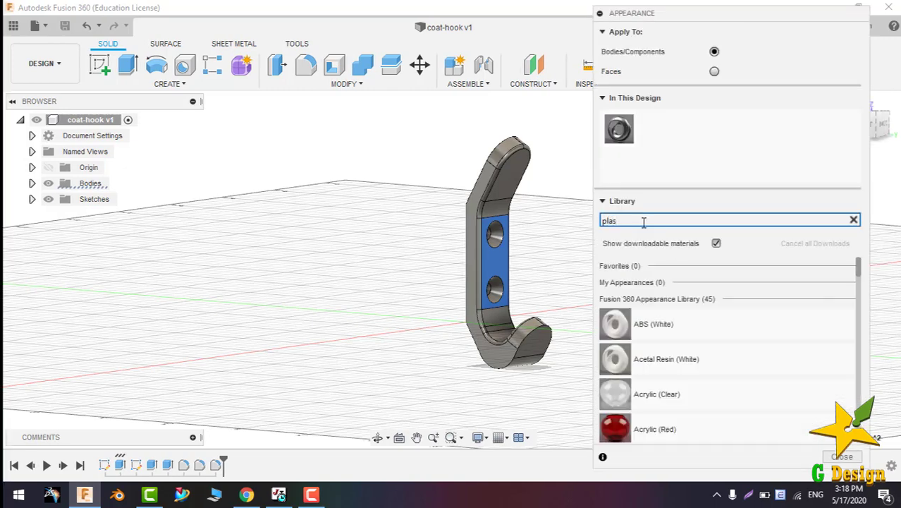
text(tic)
double_click(667, 223)
drag(697, 24, 700, 12)
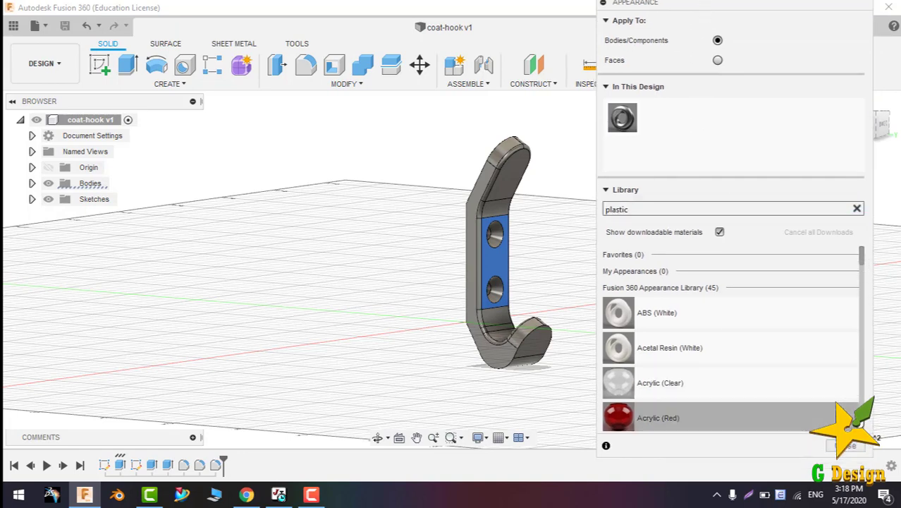
- Apply Plastic - Glossy (Green) to the whole hook body, replacing the face appearances
drag(861, 257, 862, 270)
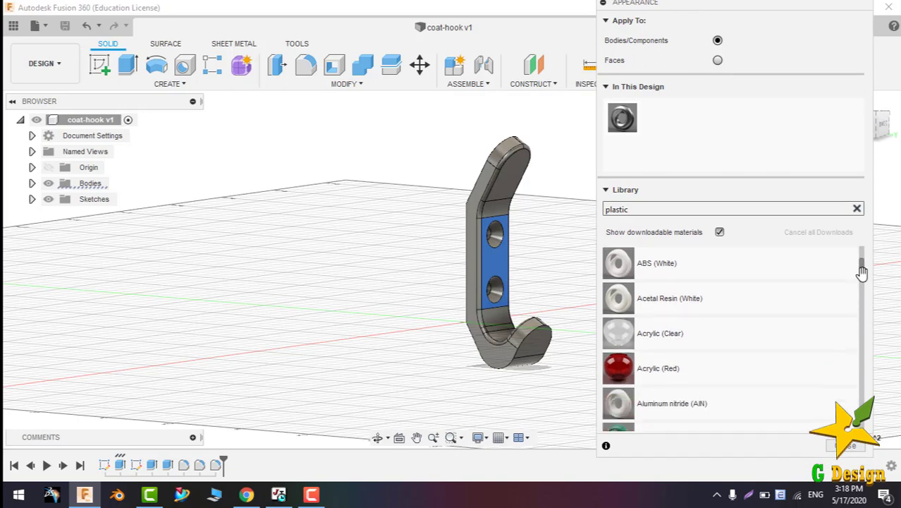
drag(862, 272, 870, 289)
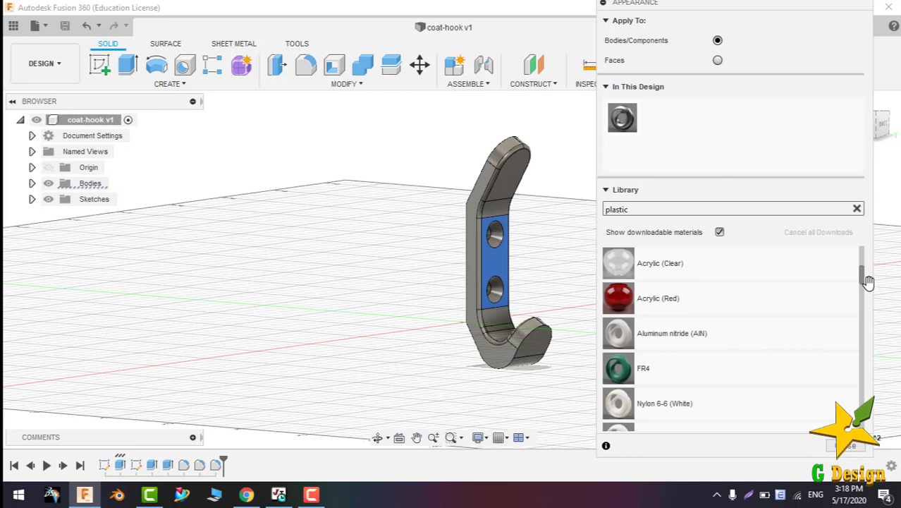
scroll(869, 289, down, 1)
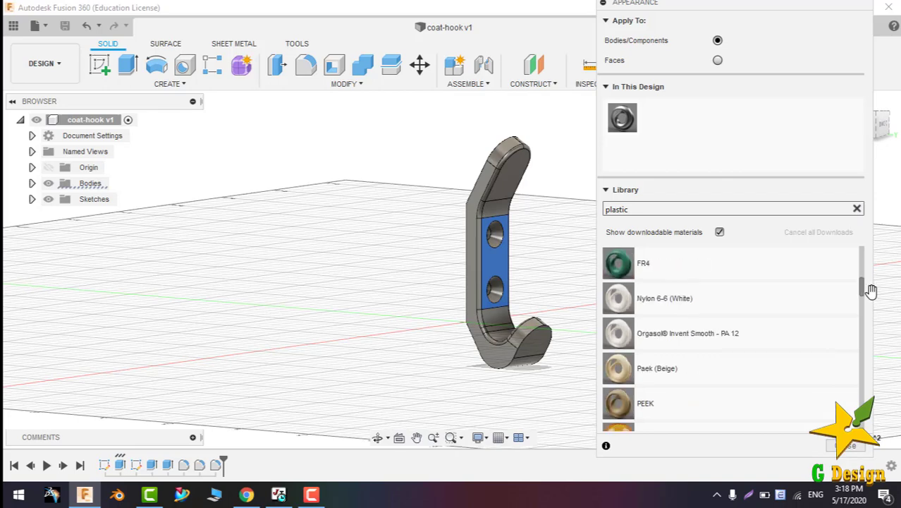
drag(871, 291, 872, 308)
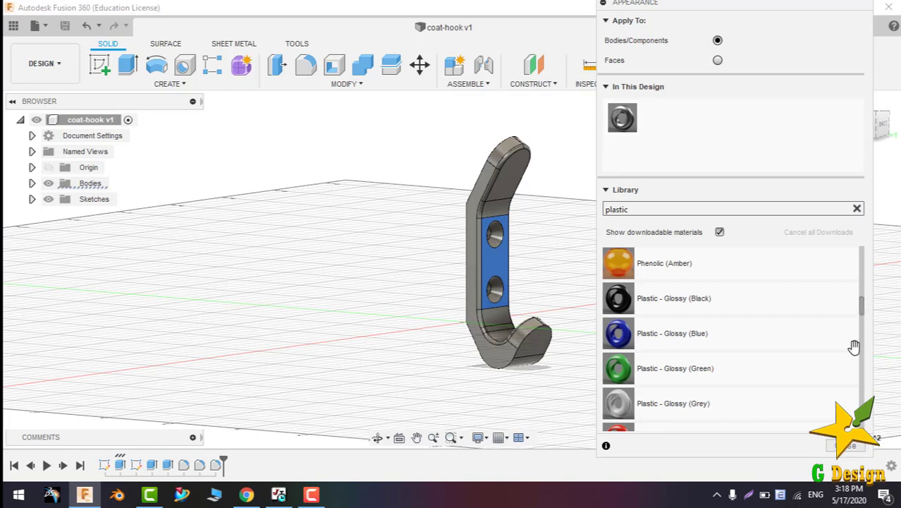
drag(624, 375, 483, 253)
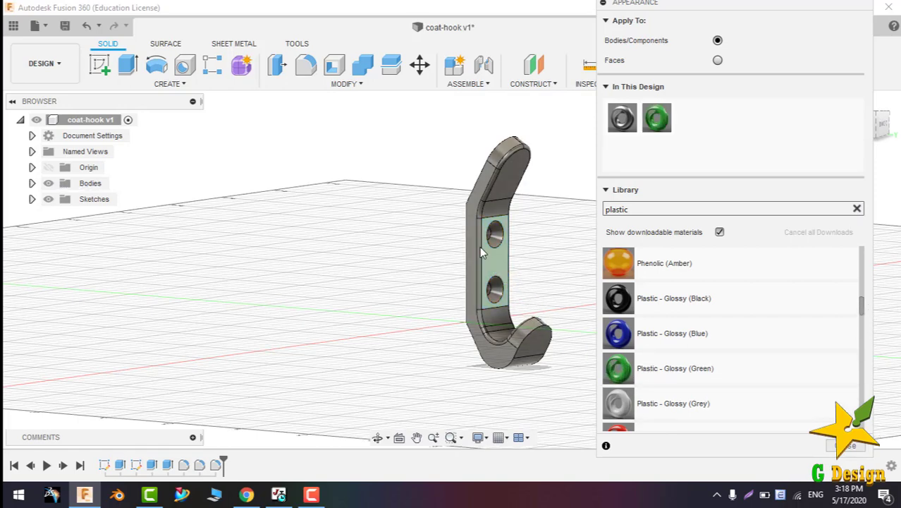
drag(656, 115, 486, 201)
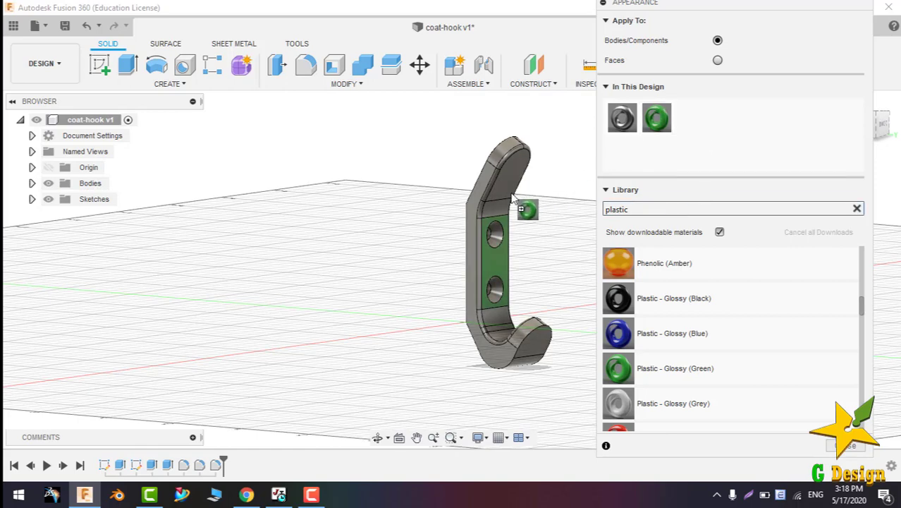
click(396, 258)
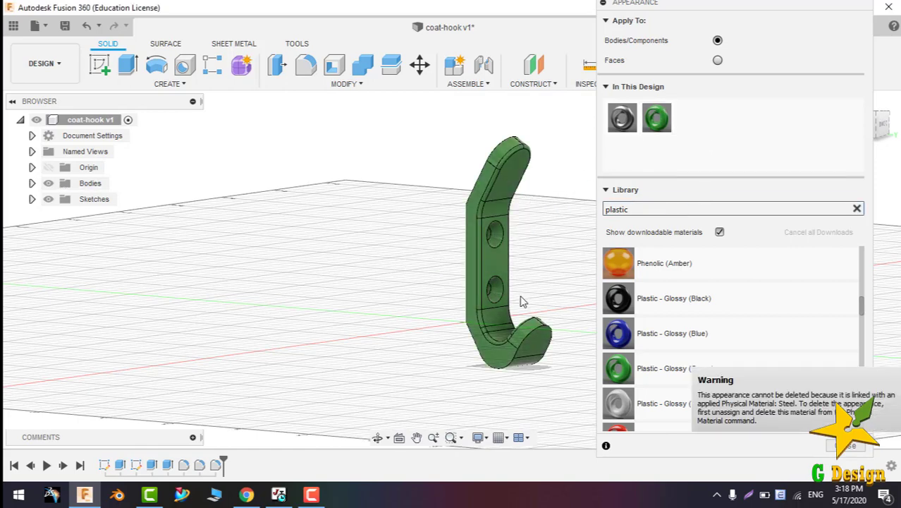
click(848, 445)
- Pan and orbit the viewport around the green glossy-plastic coat hook
middle_drag(641, 368, 607, 350)
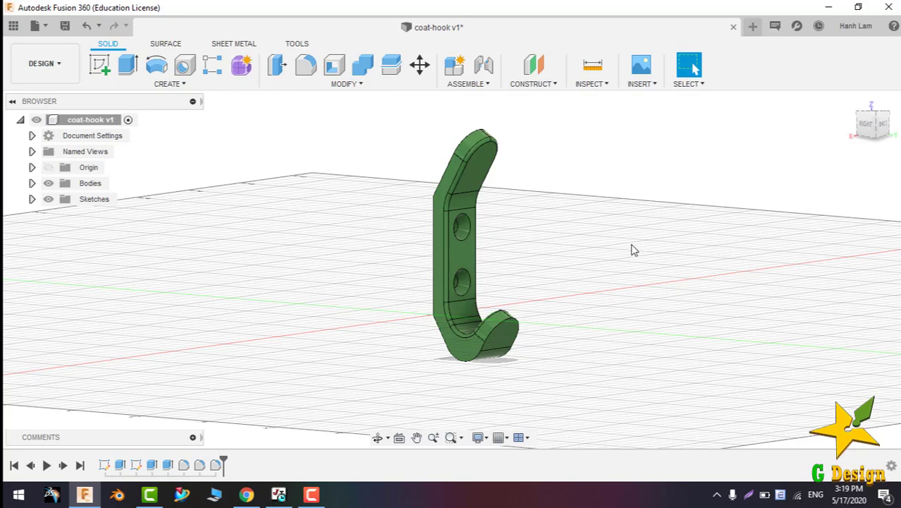
mouse_move(632, 251)
shift+middle_down()
mouse_move(620, 245)
mouse_move(643, 255)
shift+middle_up()
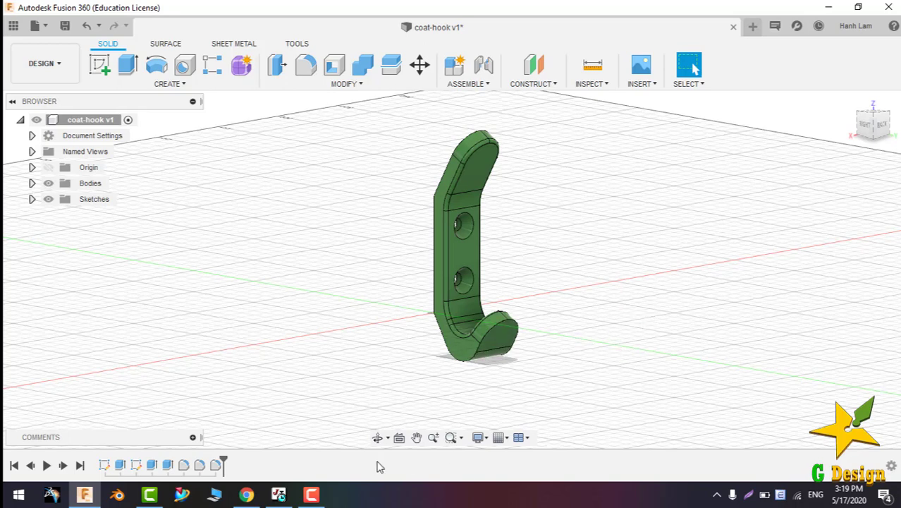
- Bring Chrome with autodesk.com to the front and scroll through the homepage
click(248, 495)
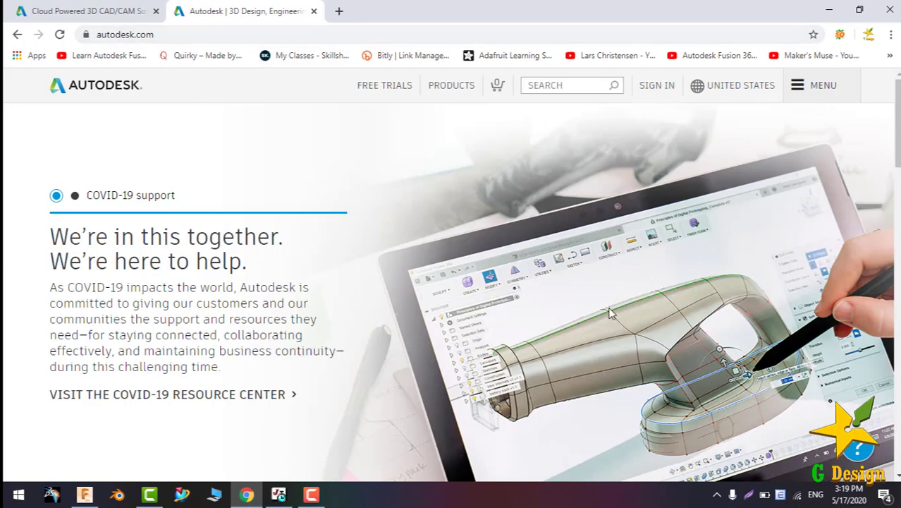
scroll(610, 314, down, 4)
scroll(558, 312, down, 1)
scroll(436, 251, down, 3)
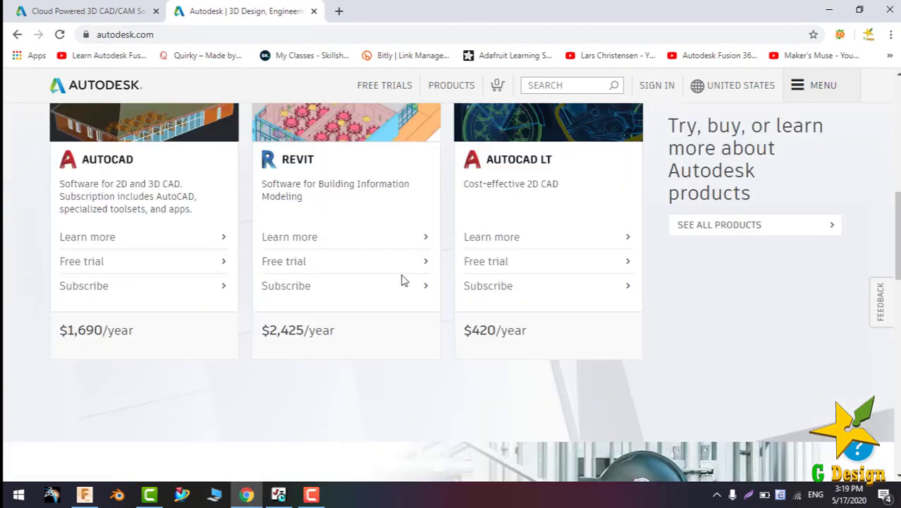
scroll(402, 280, down, 1)
scroll(404, 280, down, 2)
scroll(429, 280, up, 4)
scroll(476, 280, up, 6)
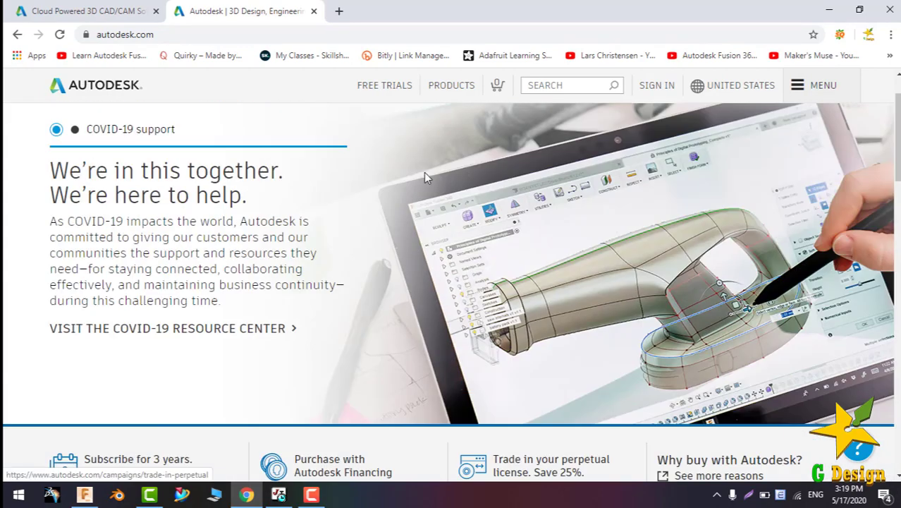
- Scroll autodesk.com/products to the AutoCAD LT, Fusion 360 ($495/year) and Revit LT Suite price cards
click(451, 85)
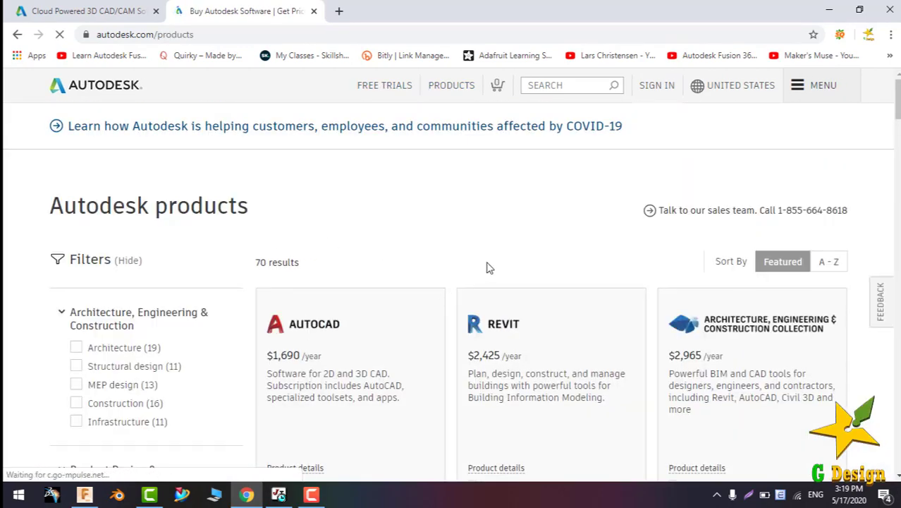
scroll(496, 274, down, 2)
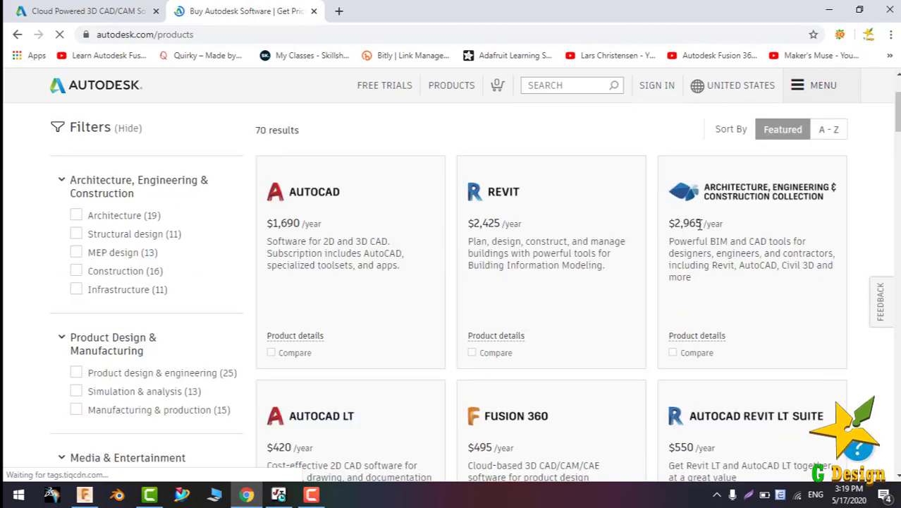
scroll(737, 330, down, 1)
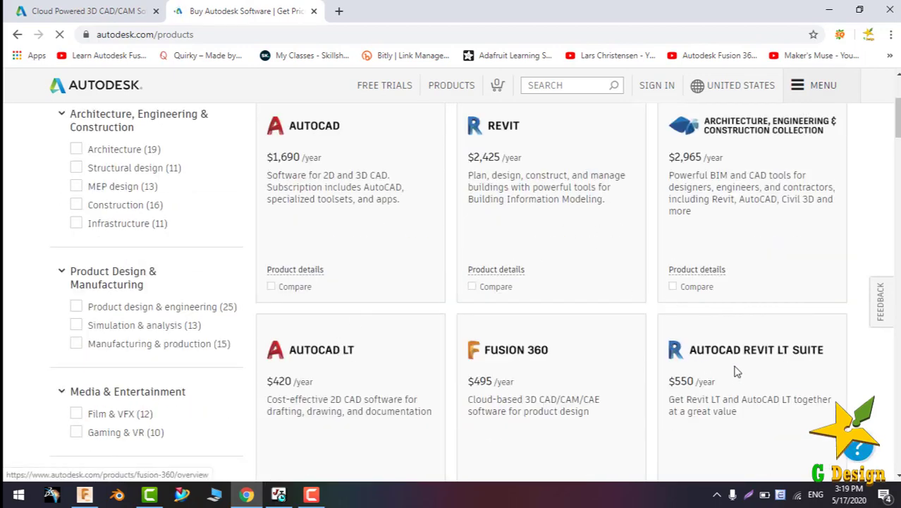
scroll(730, 306, down, 2)
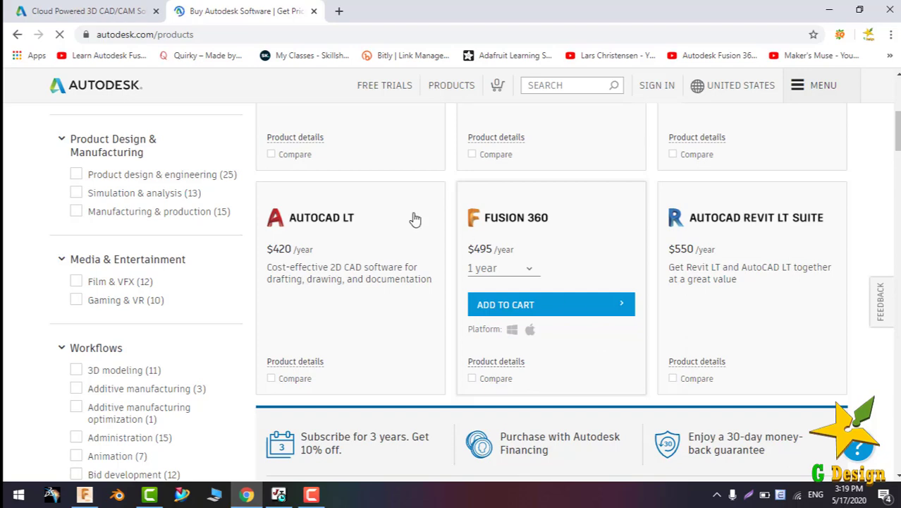
scroll(668, 284, down, 1)
scroll(668, 284, down, 1)
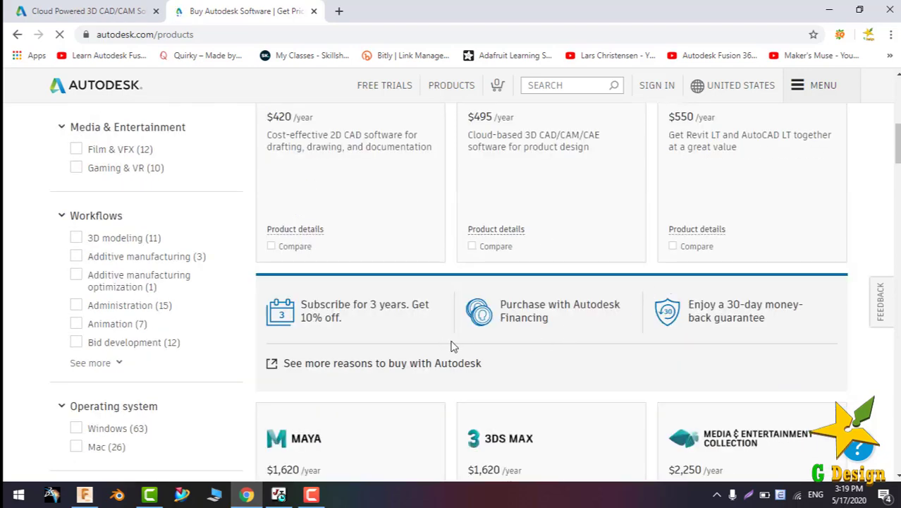
scroll(458, 322, down, 3)
scroll(649, 374, down, 4)
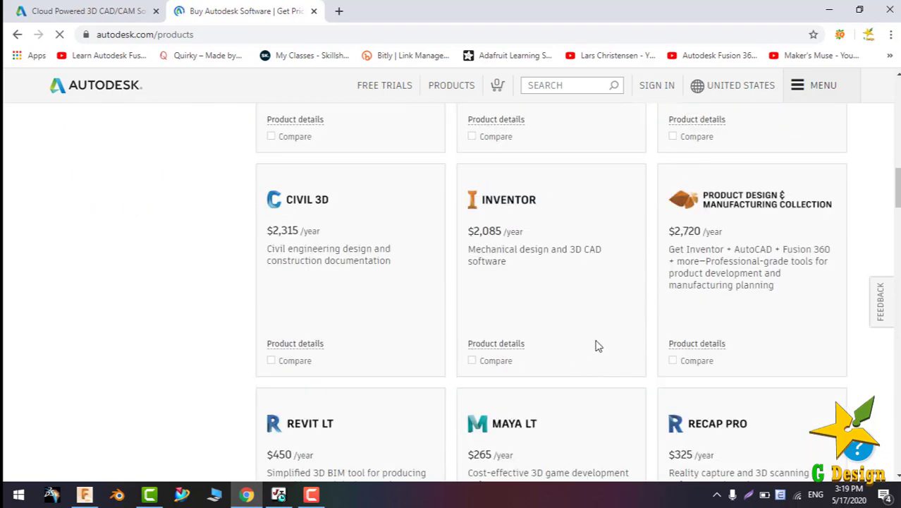
scroll(603, 324, up, 2)
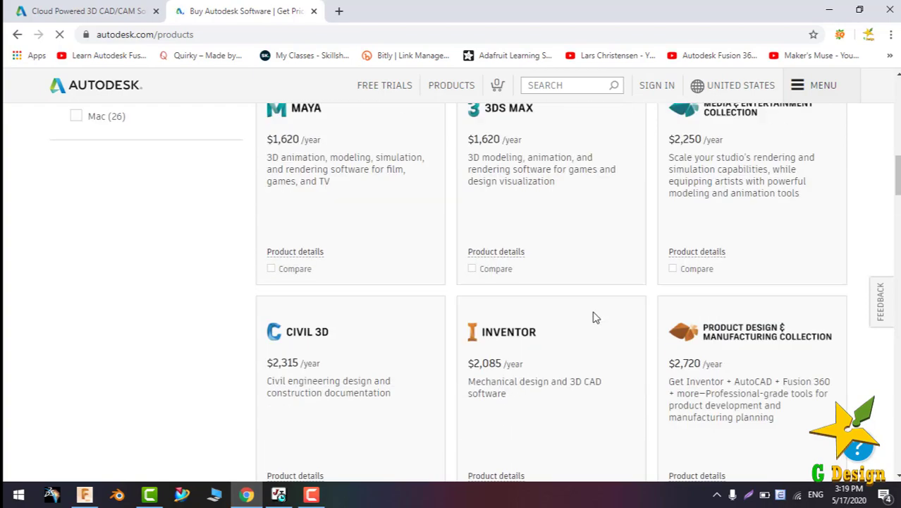
scroll(592, 311, up, 4)
scroll(583, 303, up, 5)
scroll(606, 302, down, 1)
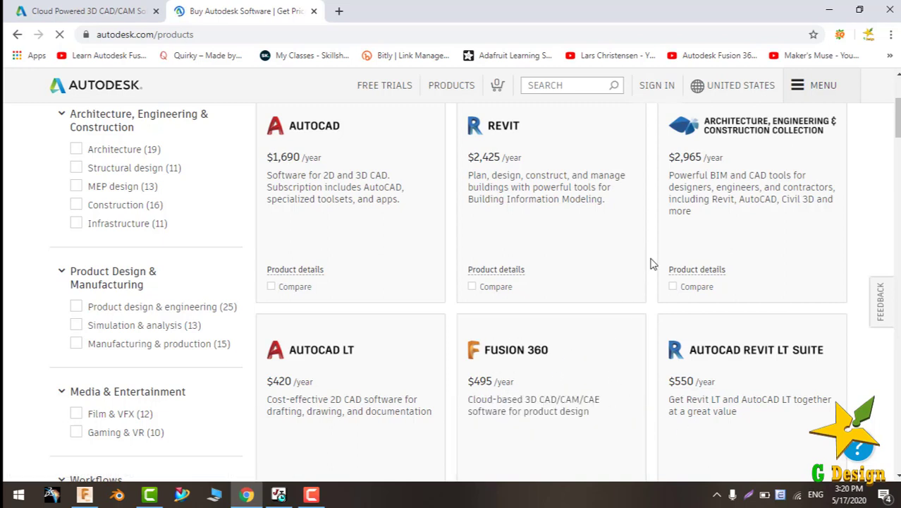
mouse_move(340, 210)
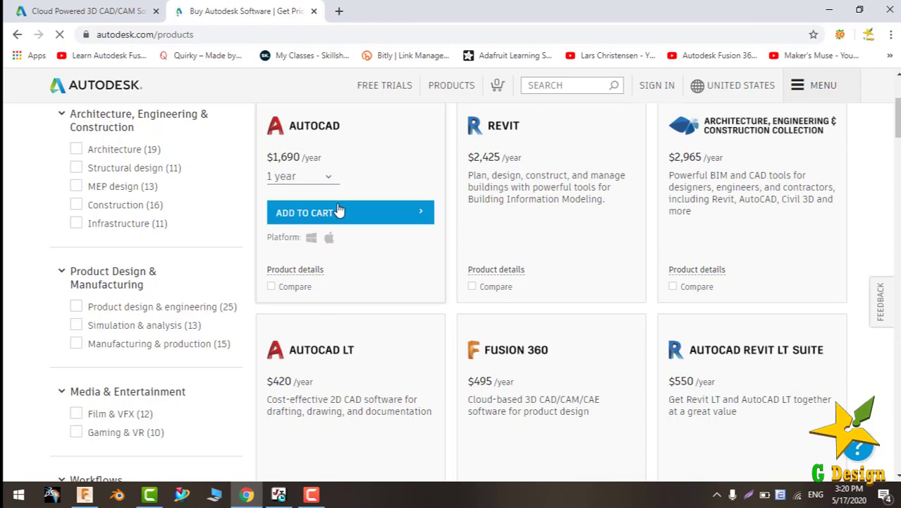
scroll(612, 455, down, 2)
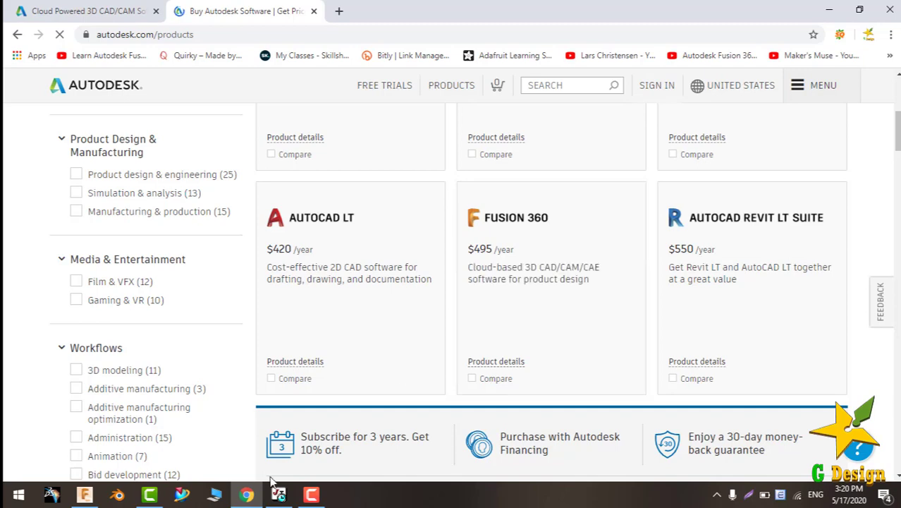
- Back in Fusion 360, go from Basic Training up to Samples and scroll to All Projects
click(84, 494)
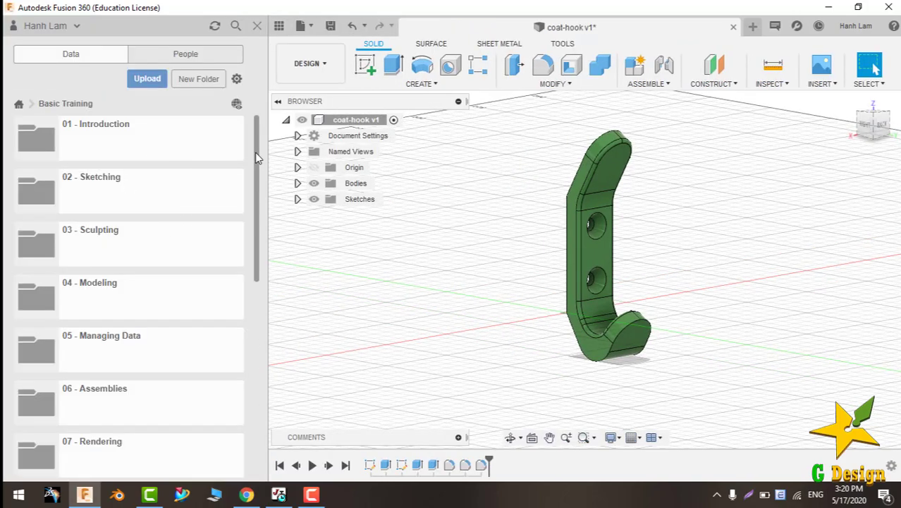
mouse_move(255, 152)
mouse_down()
mouse_move(241, 374)
mouse_move(259, 138)
mouse_up()
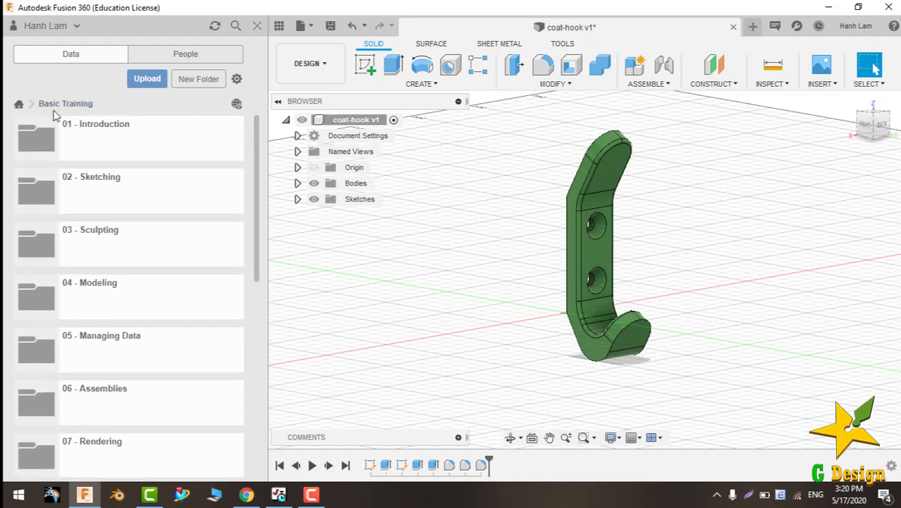
click(19, 104)
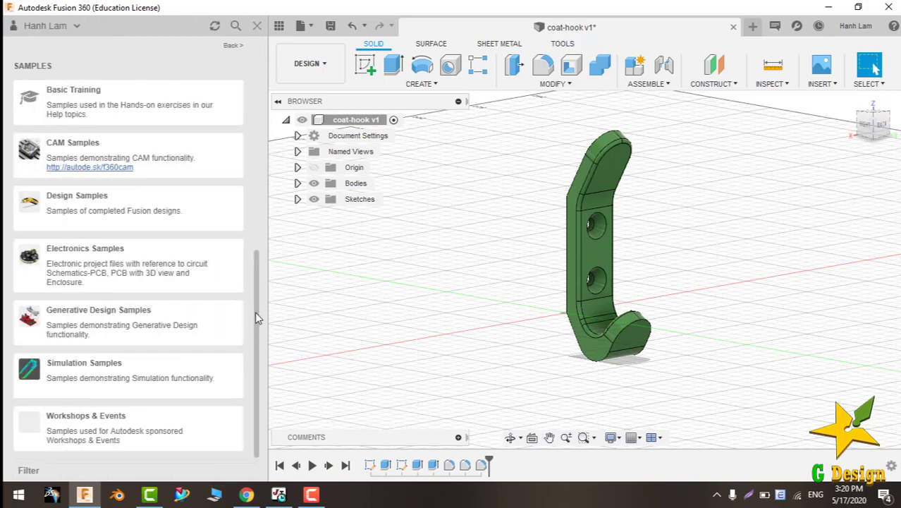
mouse_move(259, 315)
mouse_down()
mouse_move(282, 197)
mouse_move(279, 114)
mouse_up()
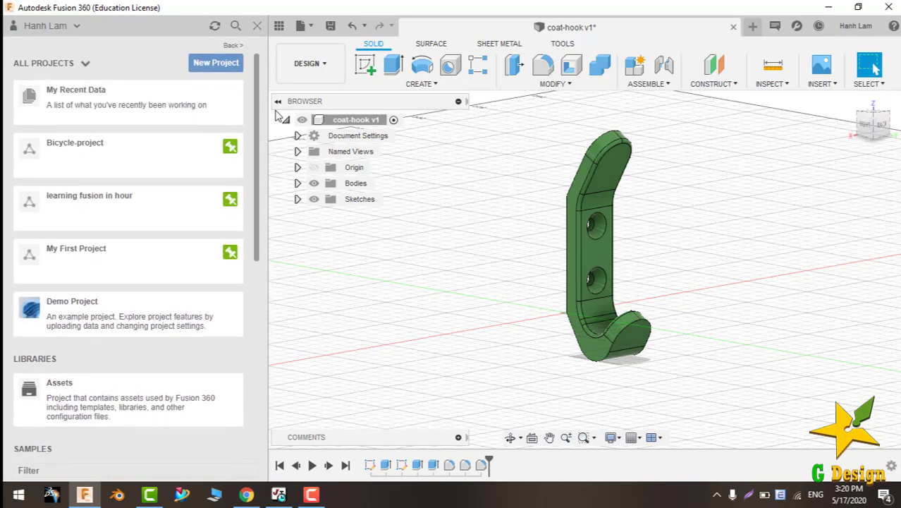
- Open Bicycle-project in the Data Panel and scroll through its files
click(89, 151)
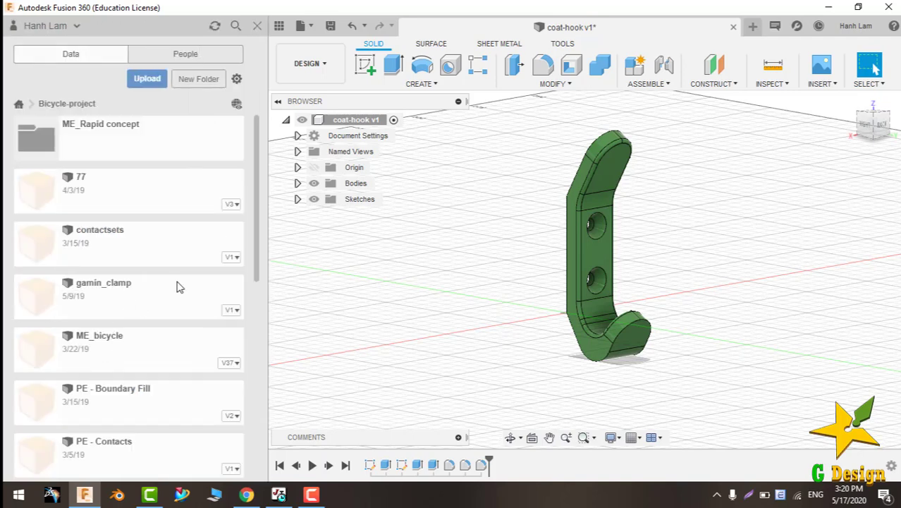
drag(258, 171, 261, 257)
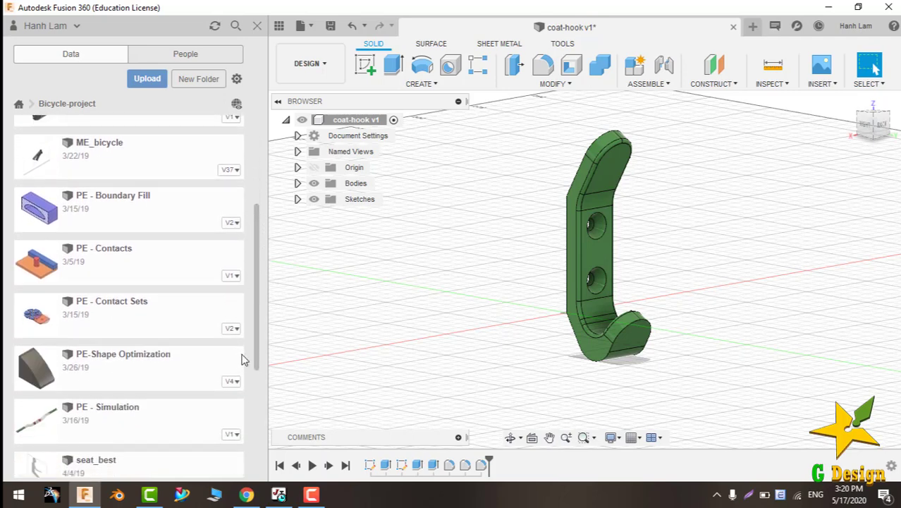
mouse_move(257, 328)
mouse_down()
mouse_move(258, 358)
mouse_move(256, 229)
mouse_up()
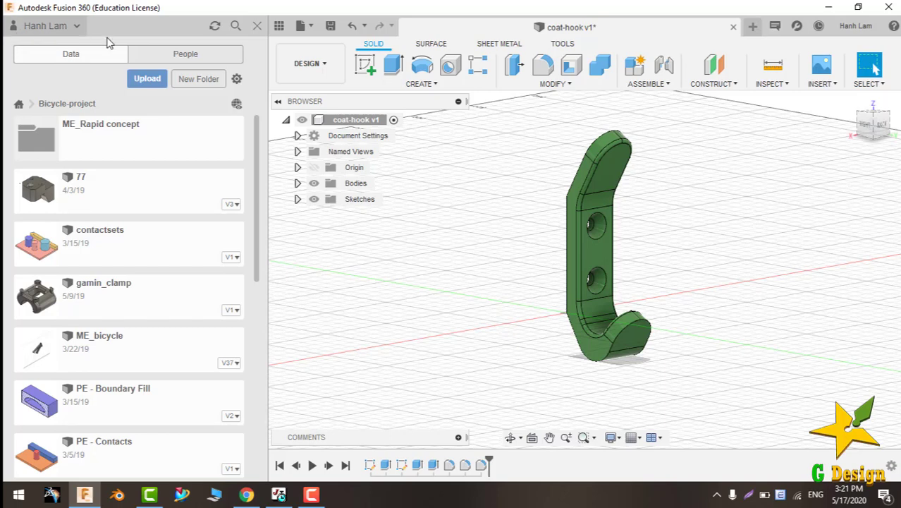
scroll(257, 161, down, 2)
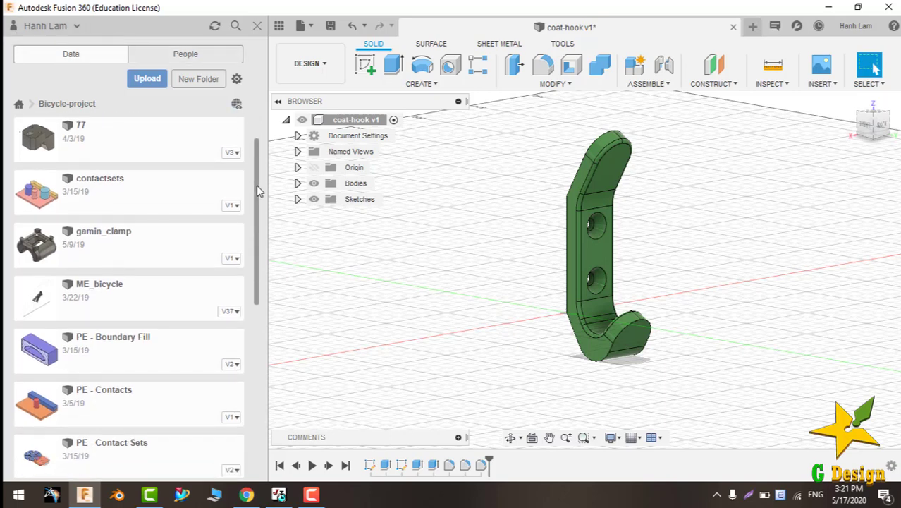
scroll(267, 127, up, 2)
- Return Home, hide the Data Panel, and switch back to Autodesk's products page in Chrome
click(19, 104)
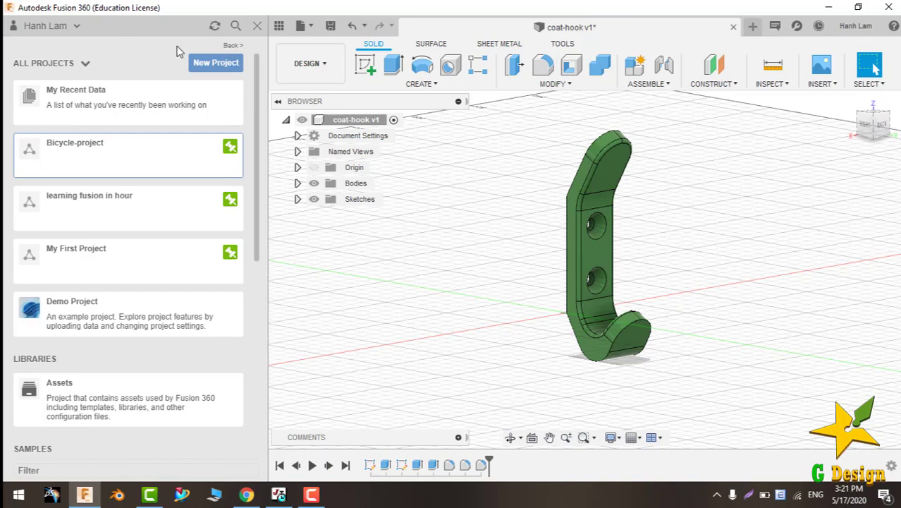
click(257, 26)
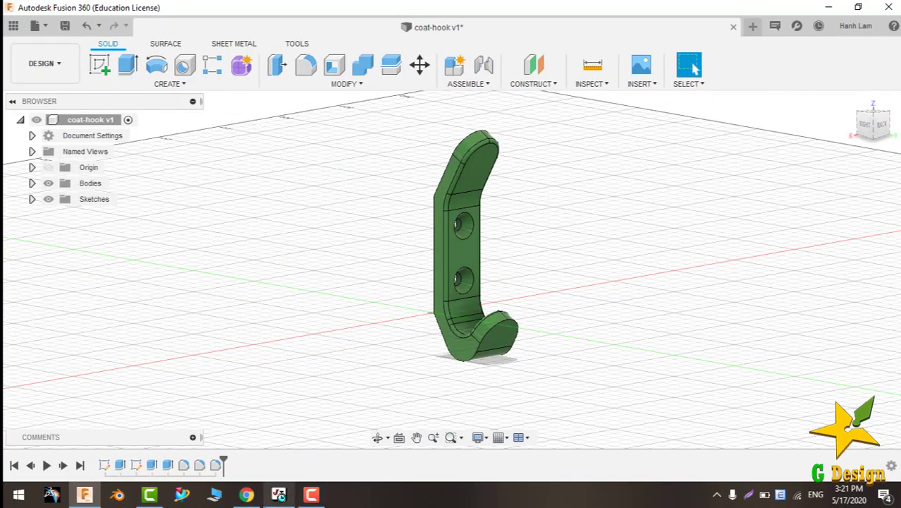
click(246, 493)
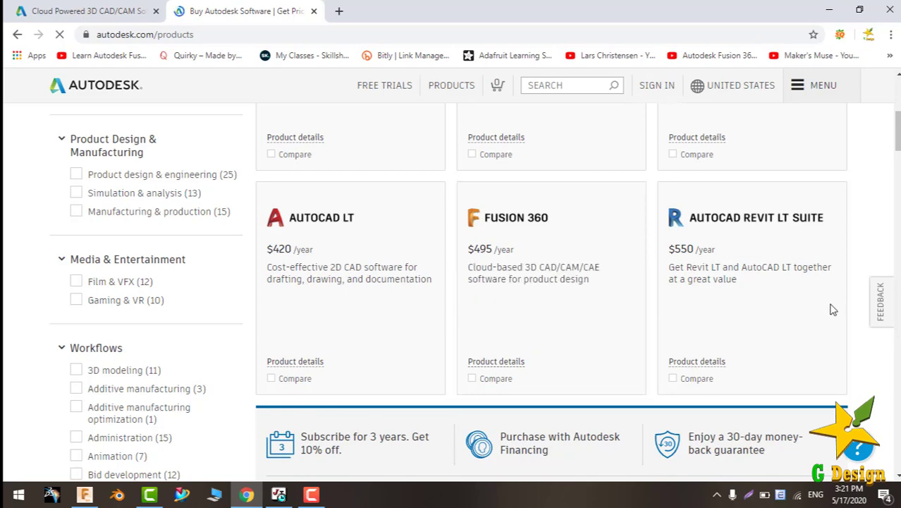
- Switch to the Fusion 360 overview tab and scroll through its workflow list
scroll(620, 317, down, 2)
scroll(620, 303, up, 1)
scroll(621, 292, up, 1)
scroll(620, 292, up, 2)
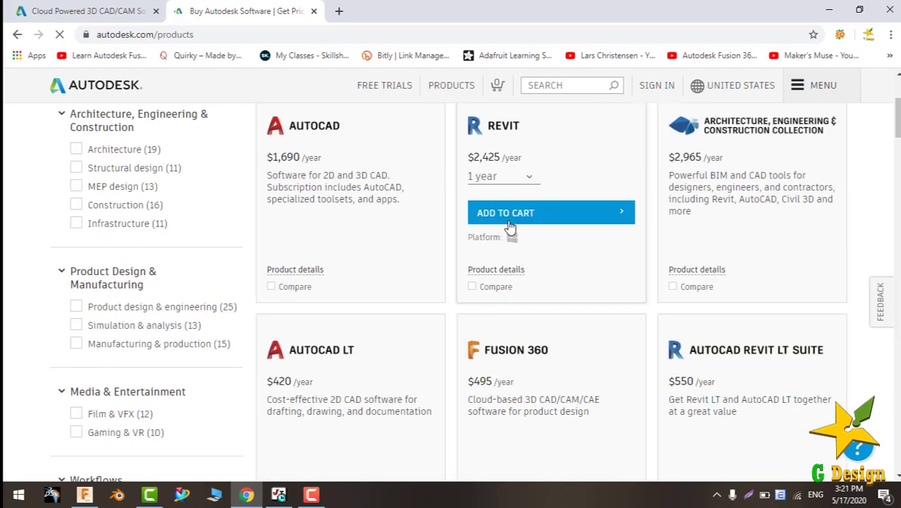
scroll(578, 338, down, 1)
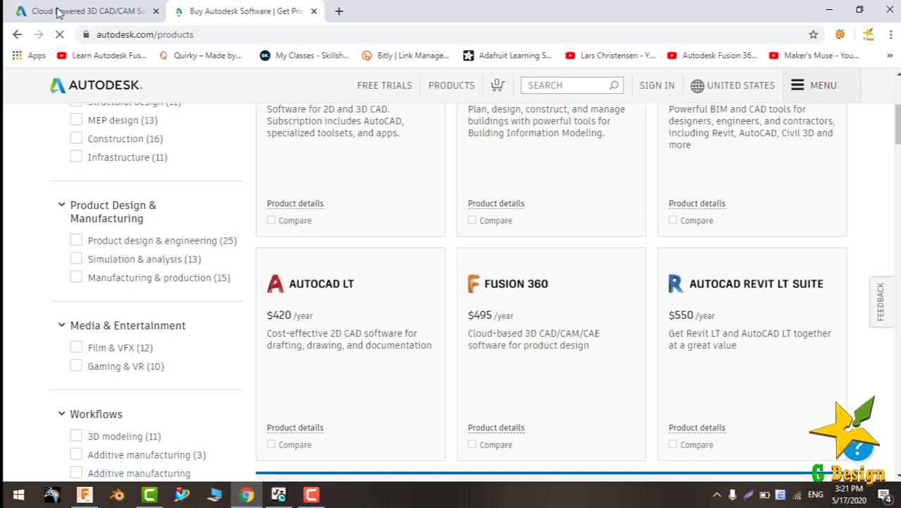
click(60, 12)
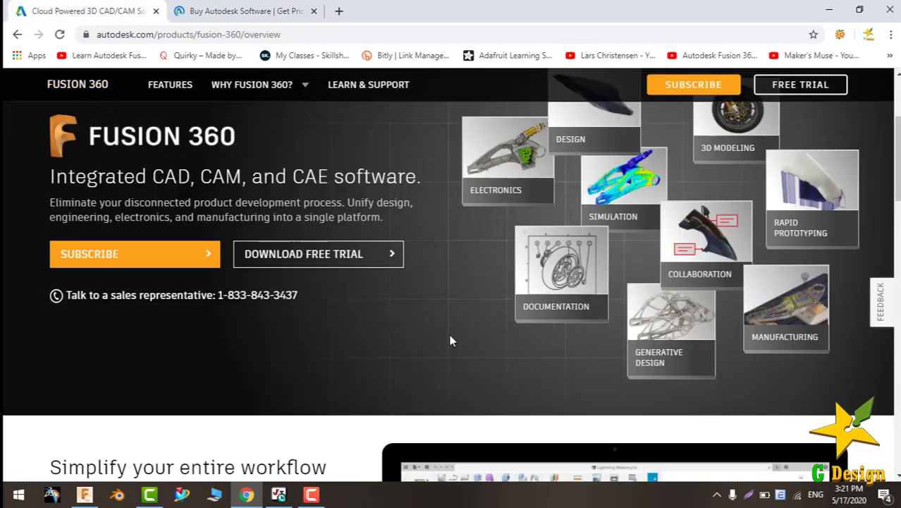
click(118, 268)
scroll(522, 176, up, 1)
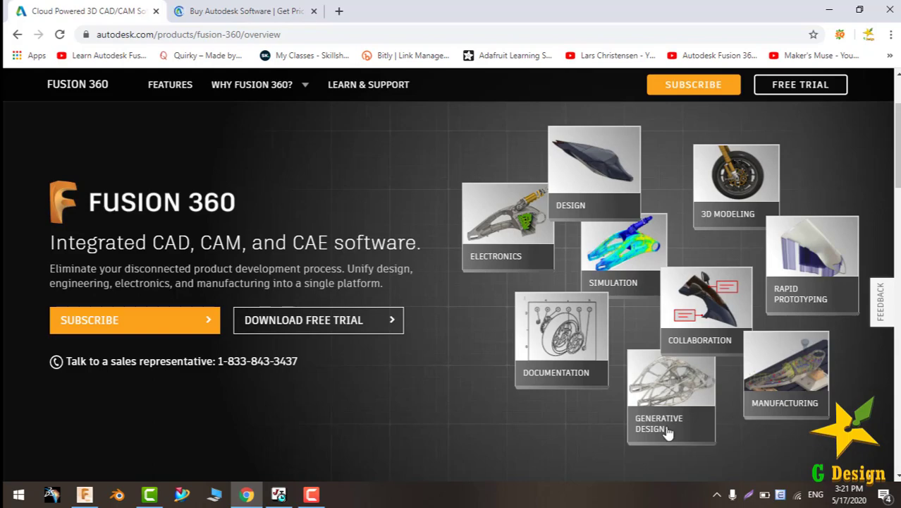
scroll(577, 387, down, 1)
scroll(508, 360, down, 3)
scroll(438, 336, down, 2)
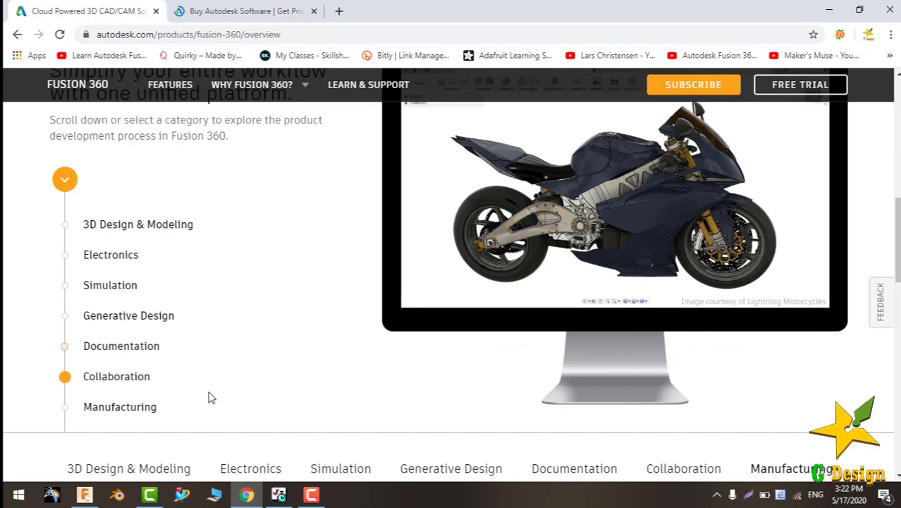
- Jump to the Manufacturing section and scroll to the $495/year Get it now offer
click(120, 406)
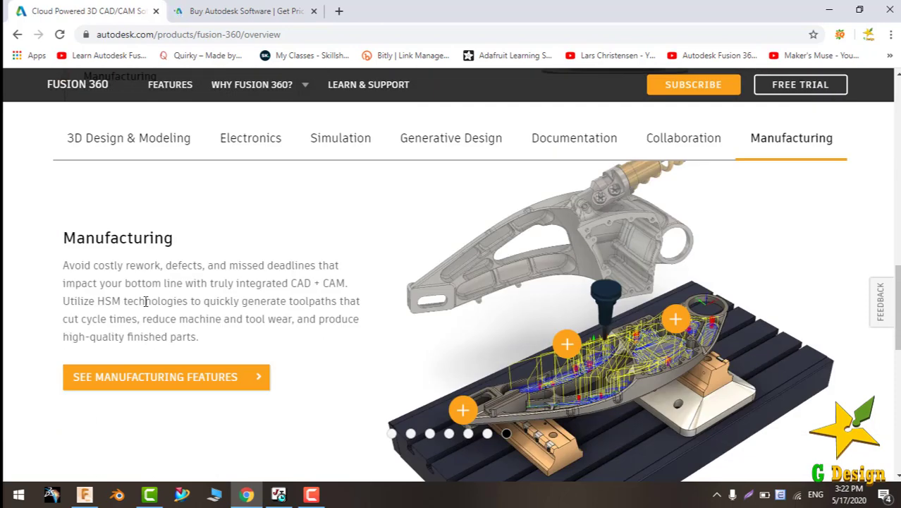
scroll(307, 301, down, 4)
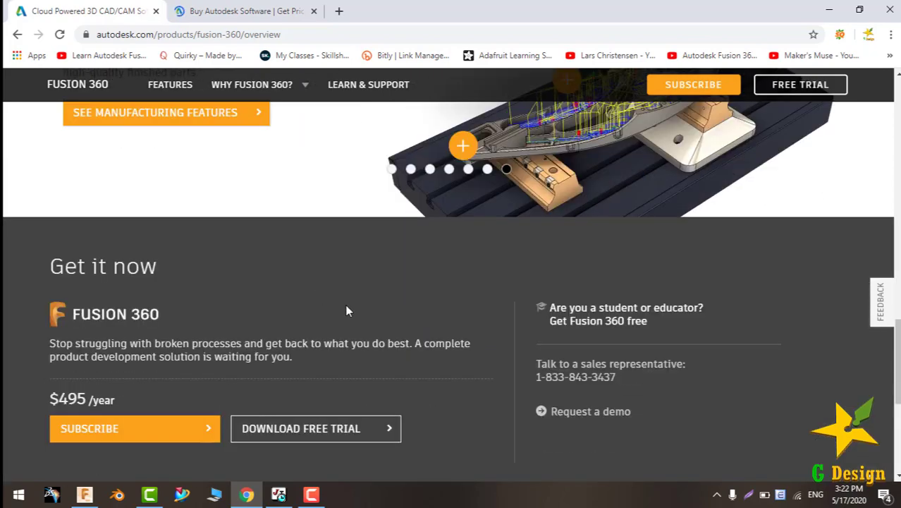
scroll(433, 294, down, 3)
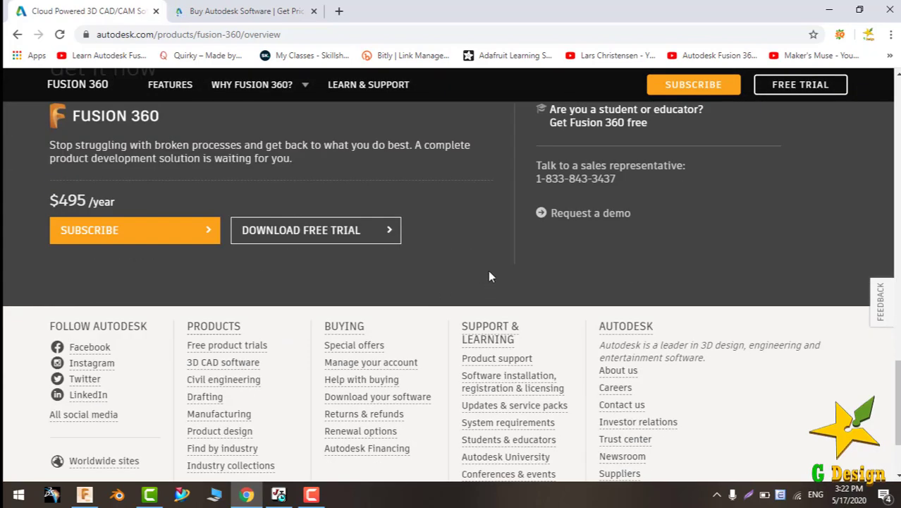
scroll(488, 275, up, 1)
scroll(491, 273, up, 1)
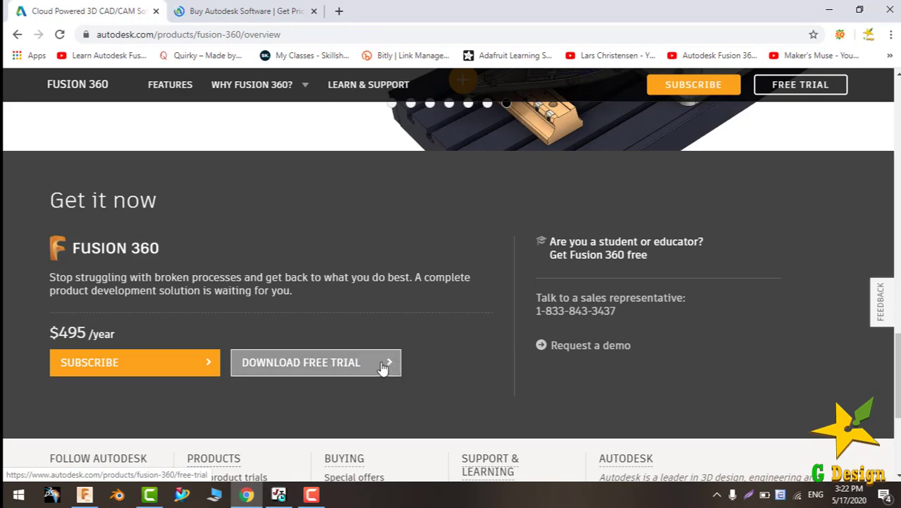
- Scroll the Fusion 360 free trial page to the Personal, Commercial trial and Educational use cards
scroll(392, 343, up, 5)
scroll(370, 321, up, 5)
scroll(358, 312, up, 3)
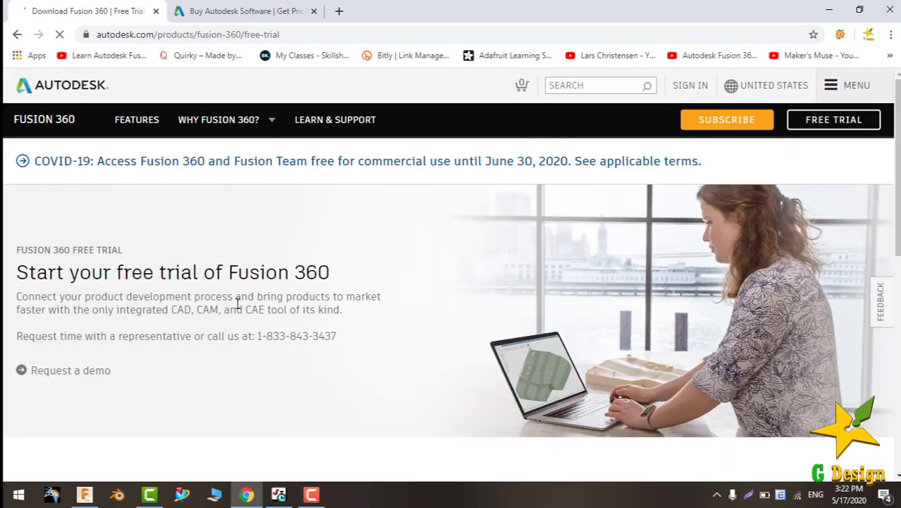
scroll(337, 297, down, 3)
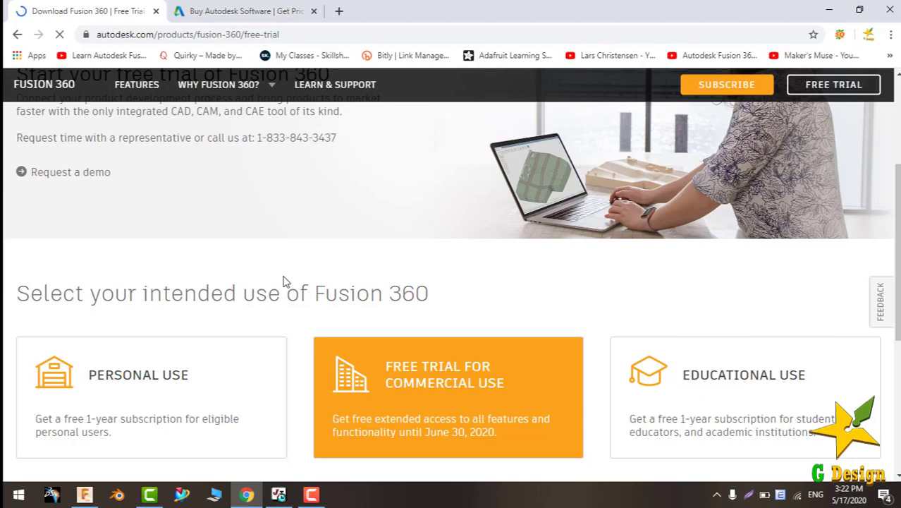
scroll(284, 281, down, 2)
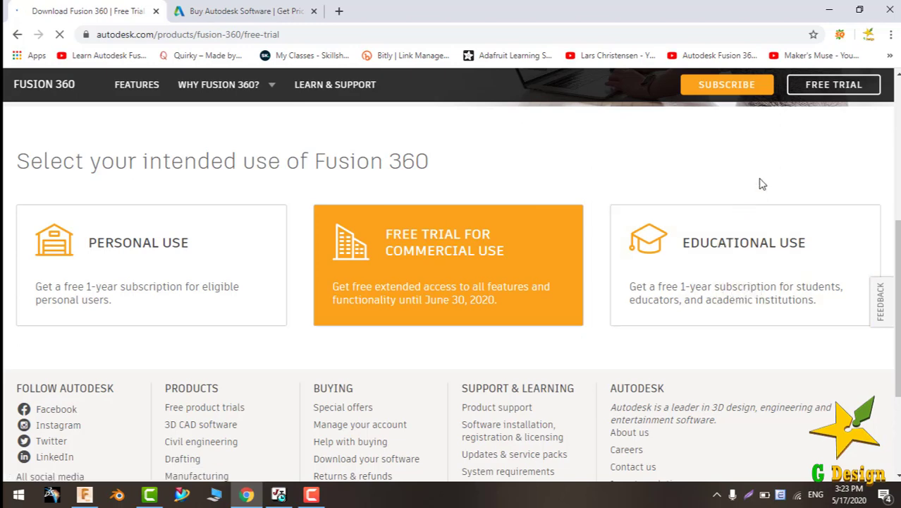
scroll(741, 200, up, 3)
scroll(758, 254, down, 3)
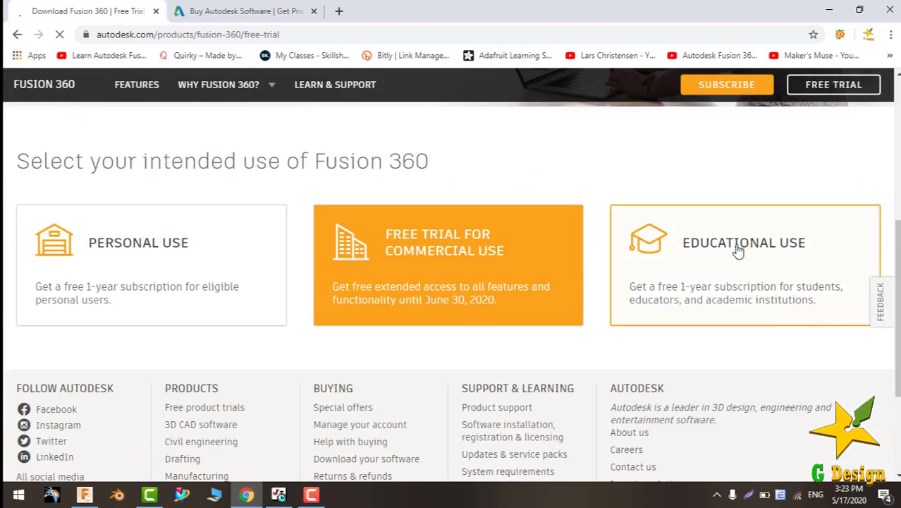
scroll(757, 269, up, 3)
scroll(733, 275, down, 3)
scroll(748, 254, up, 2)
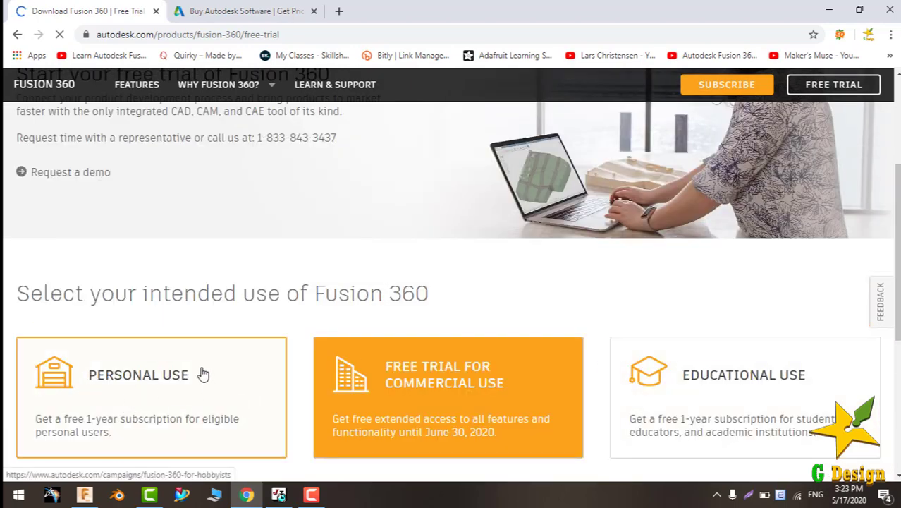
scroll(152, 296, down, 2)
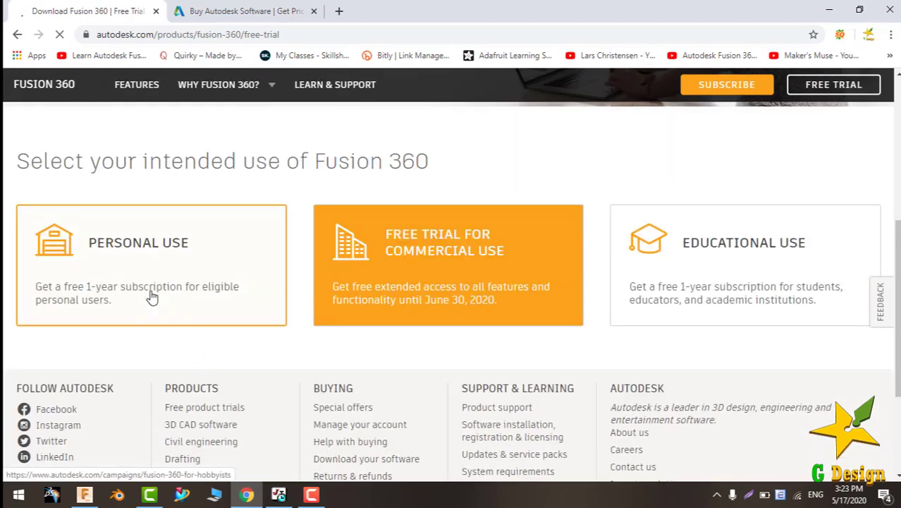
click(129, 256)
scroll(428, 277, down, 4)
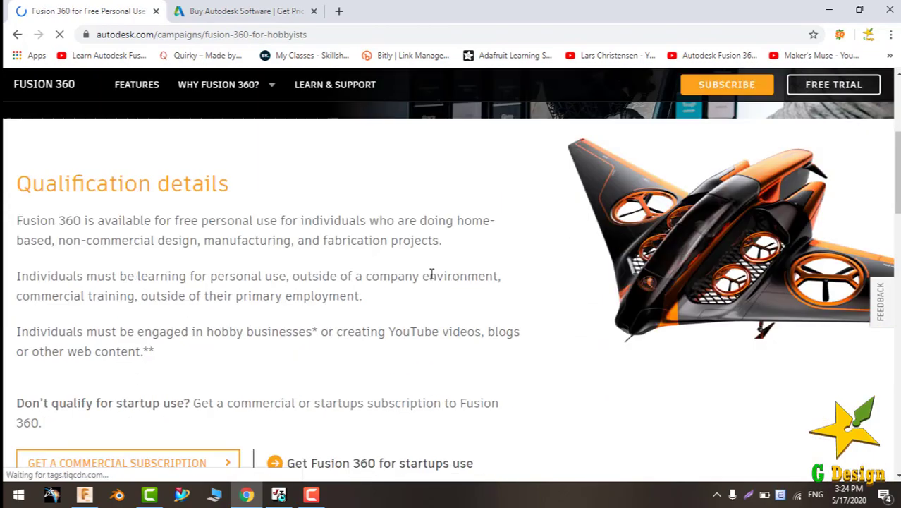
scroll(255, 251, down, 3)
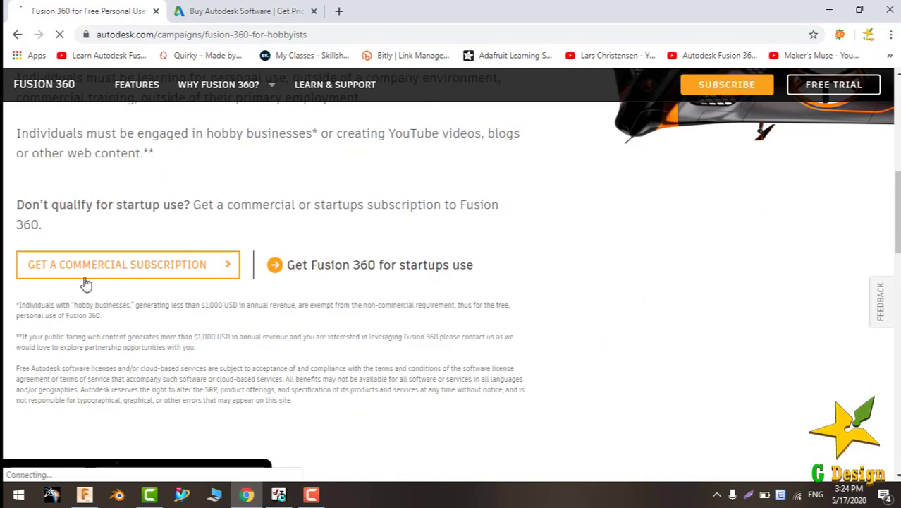
scroll(212, 302, down, 4)
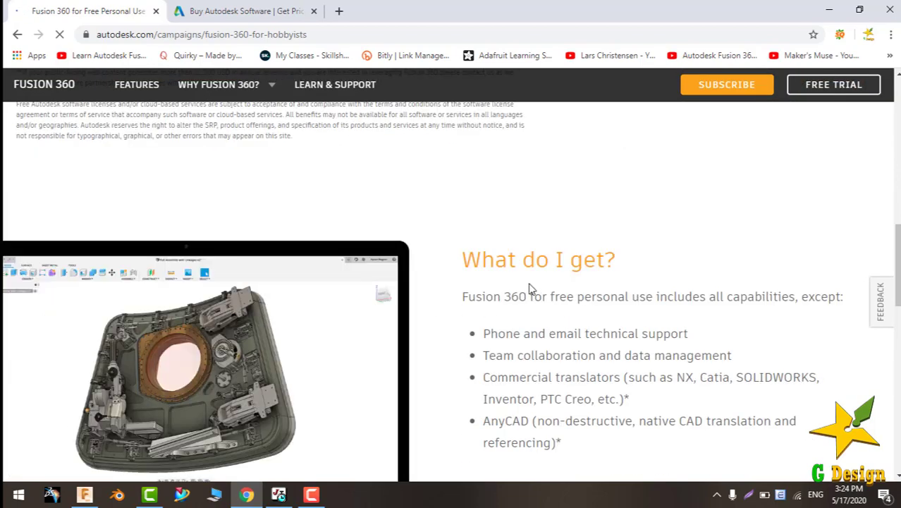
scroll(227, 214, up, 2)
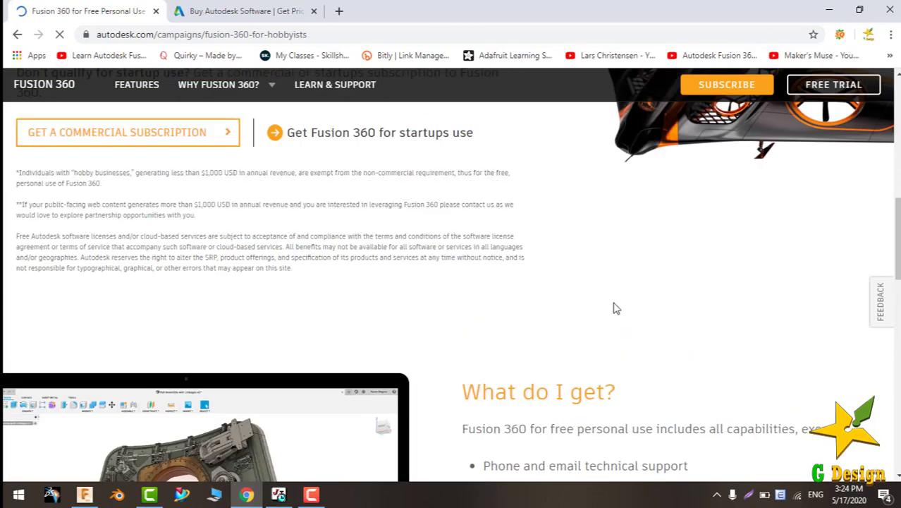
scroll(614, 308, down, 3)
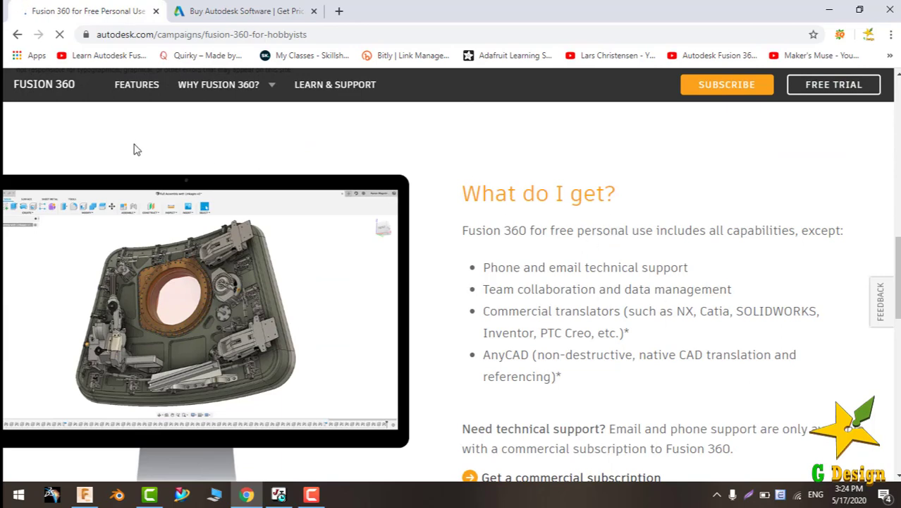
scroll(217, 209, up, 3)
scroll(217, 223, up, 1)
scroll(222, 223, up, 4)
scroll(221, 223, up, 1)
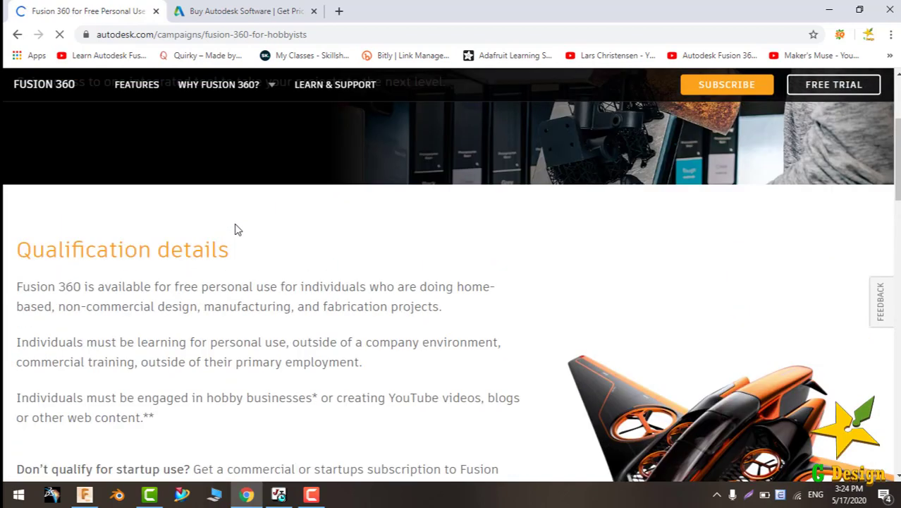
scroll(225, 227, up, 2)
scroll(225, 227, up, 1)
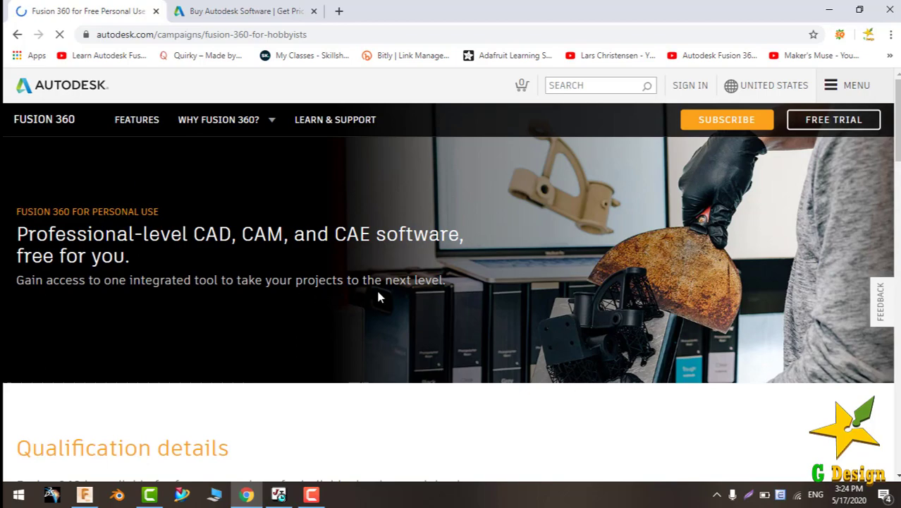
scroll(278, 274, down, 1)
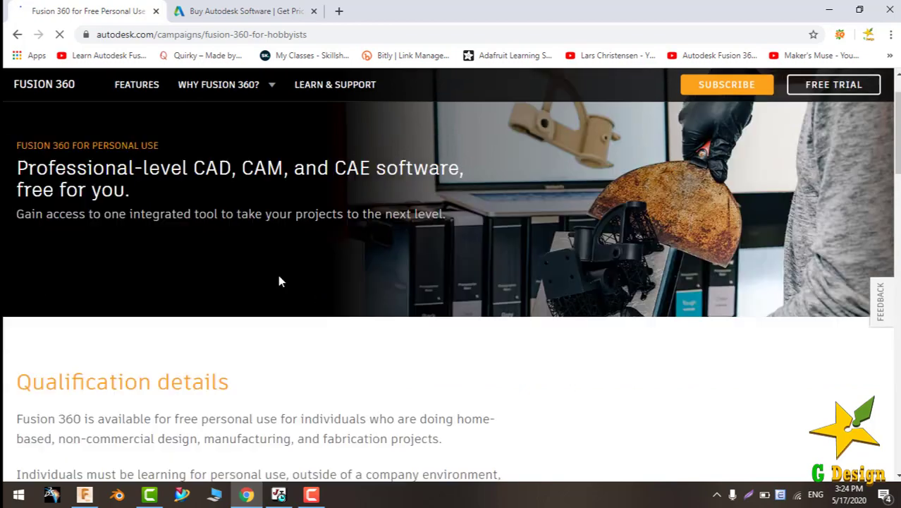
scroll(248, 269, down, 3)
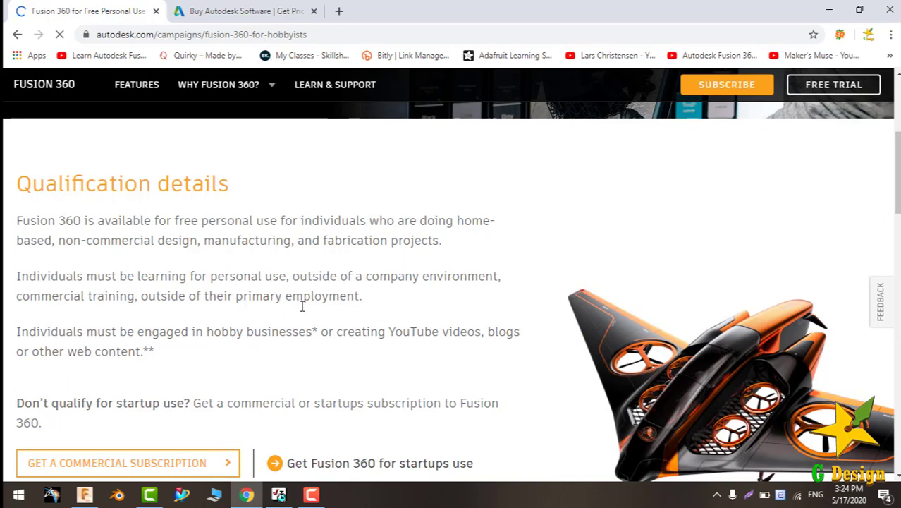
scroll(321, 329, down, 2)
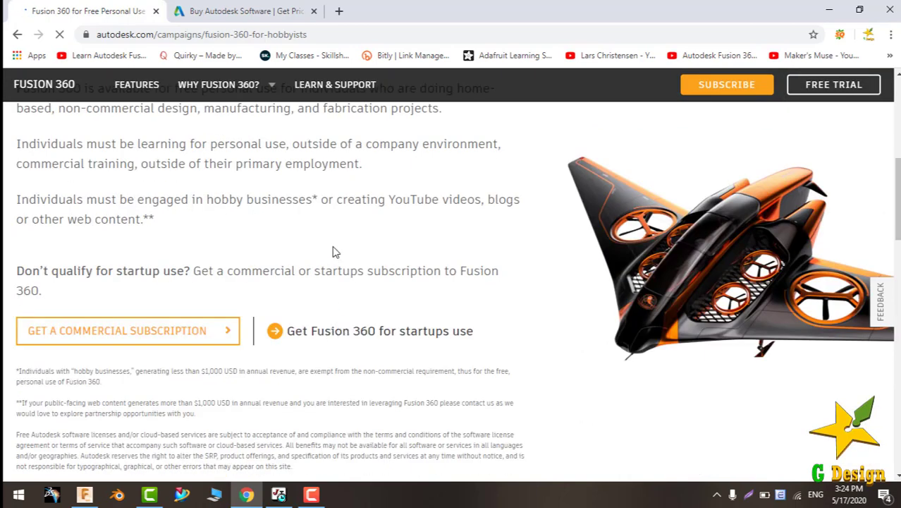
scroll(334, 251, up, 1)
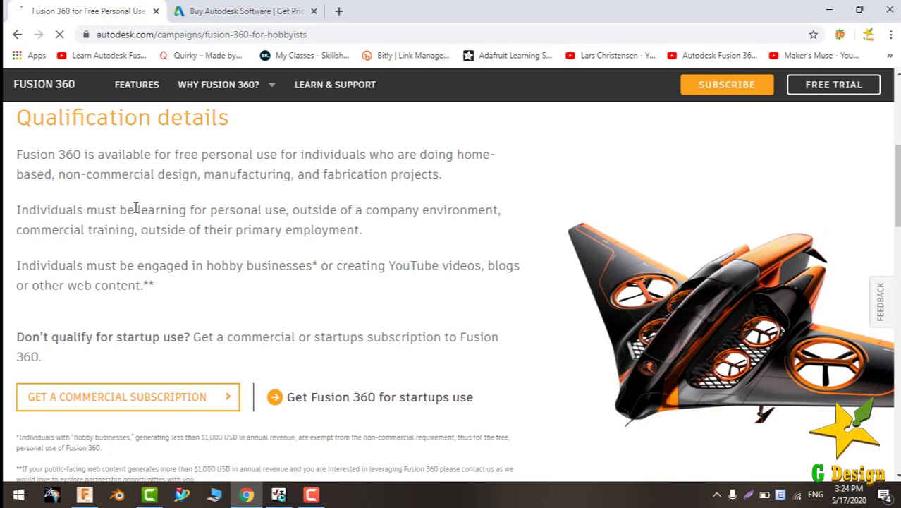
drag(188, 210, 288, 213)
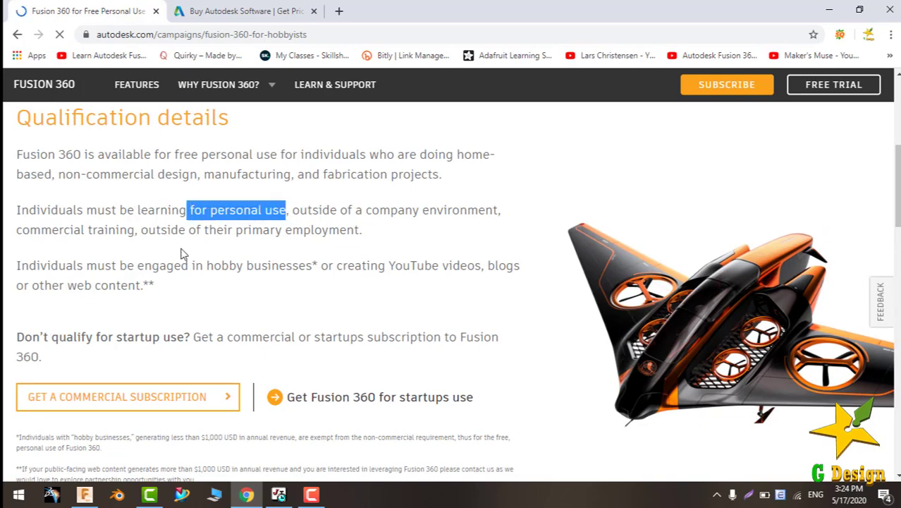
click(432, 227)
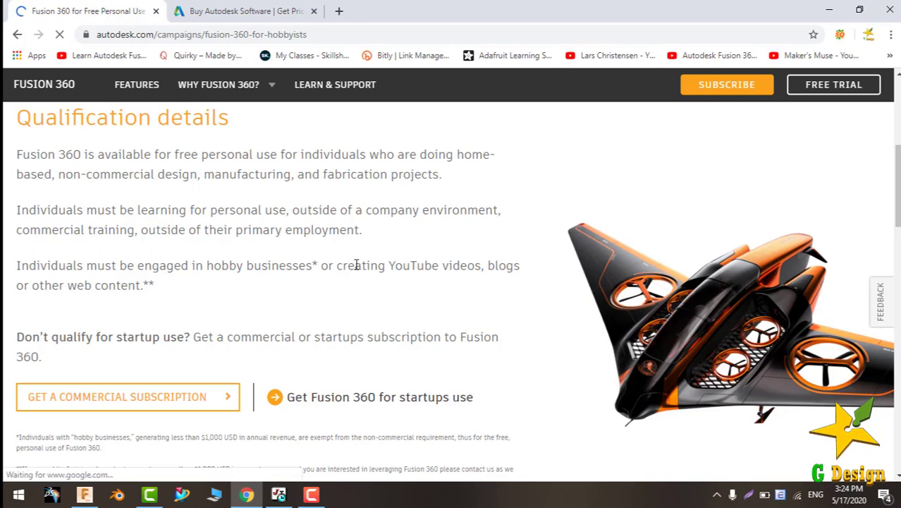
drag(353, 265, 511, 267)
click(354, 304)
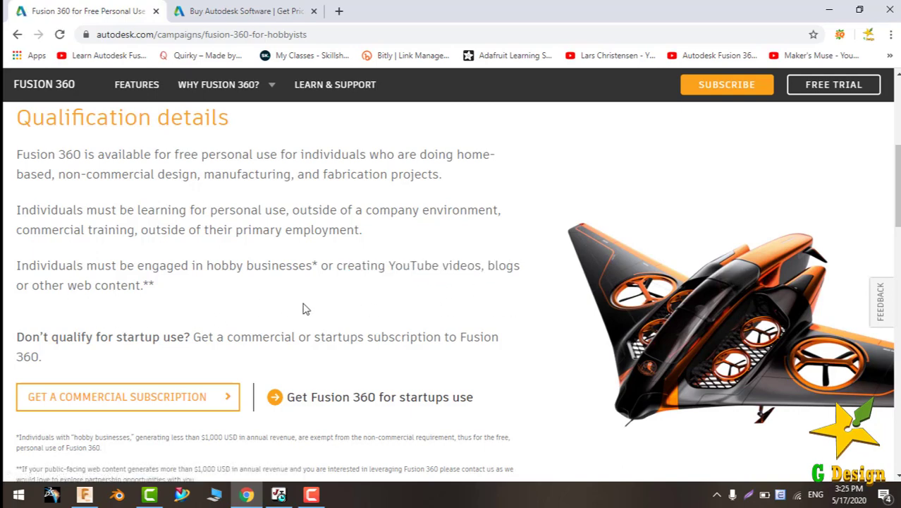
scroll(258, 308, down, 1)
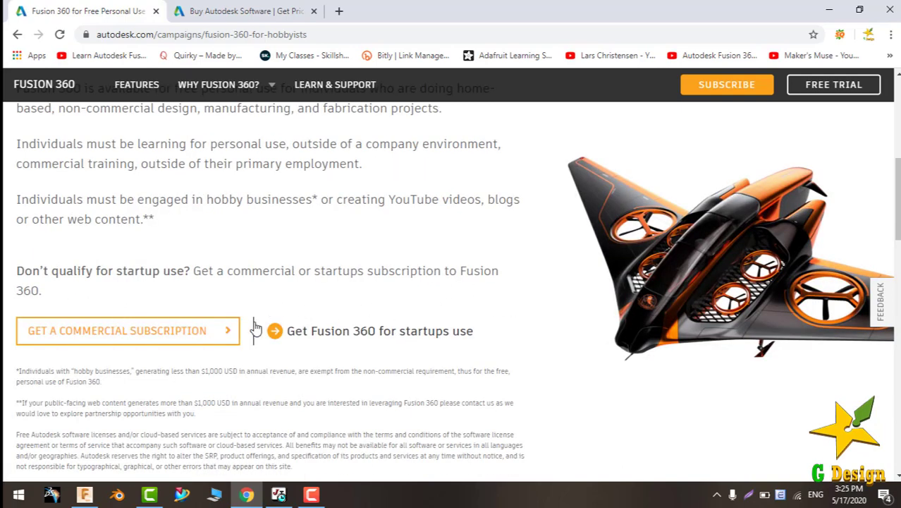
scroll(275, 346, down, 2)
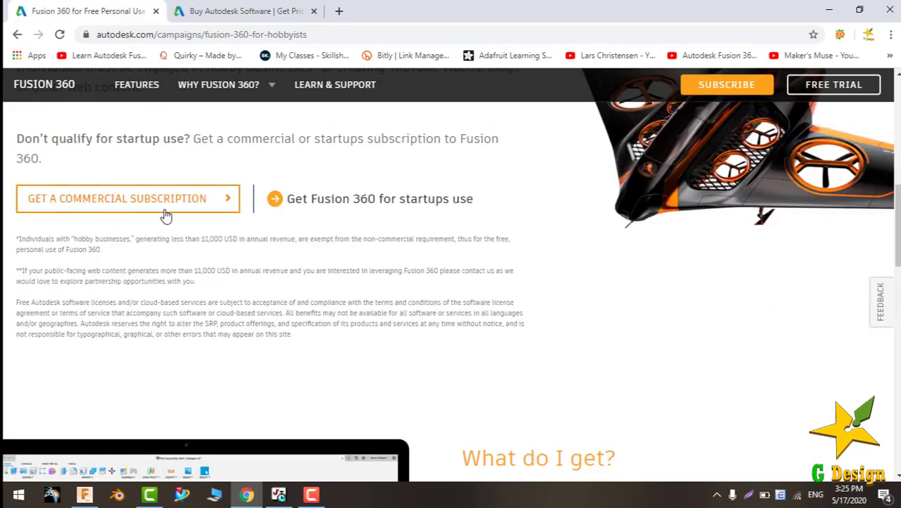
scroll(437, 282, down, 3)
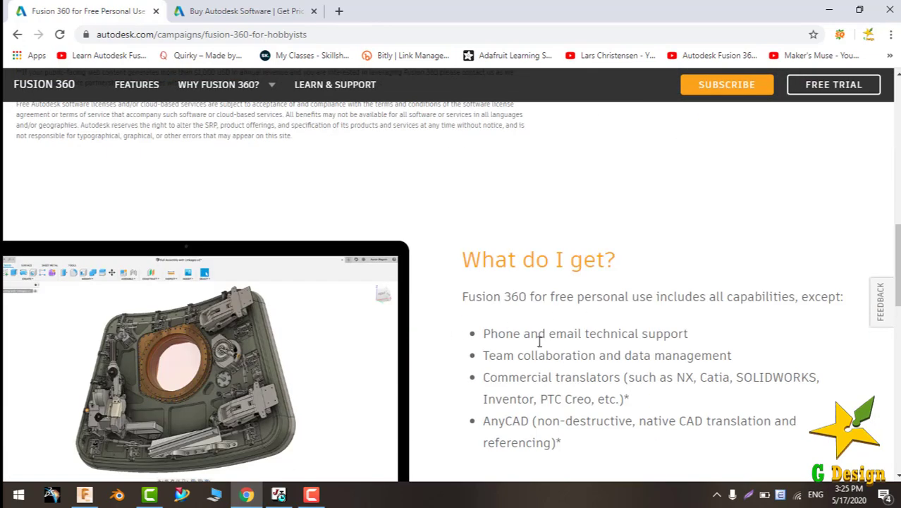
scroll(625, 321, down, 2)
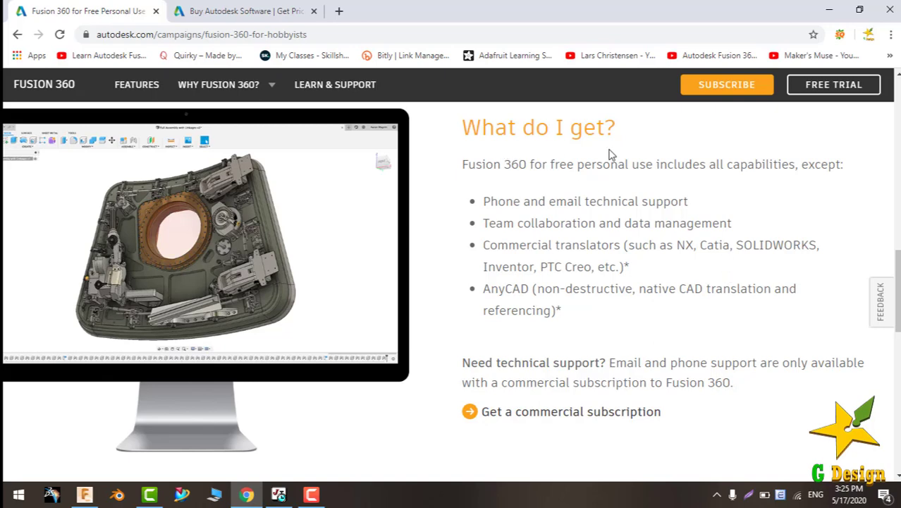
drag(549, 167, 820, 162)
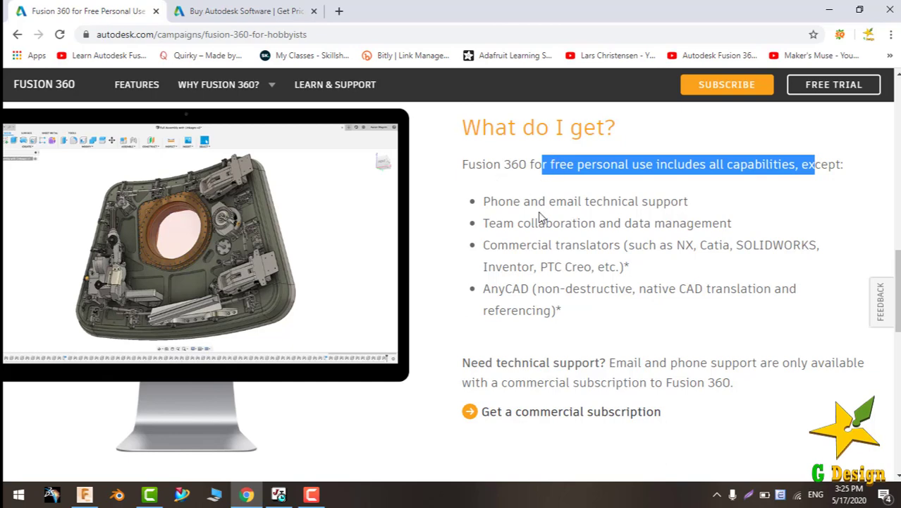
click(579, 200)
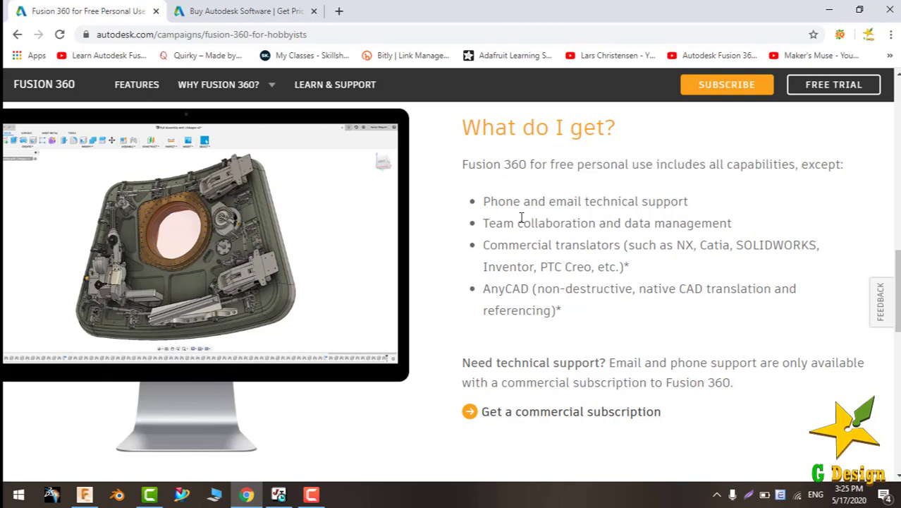
drag(492, 202, 678, 202)
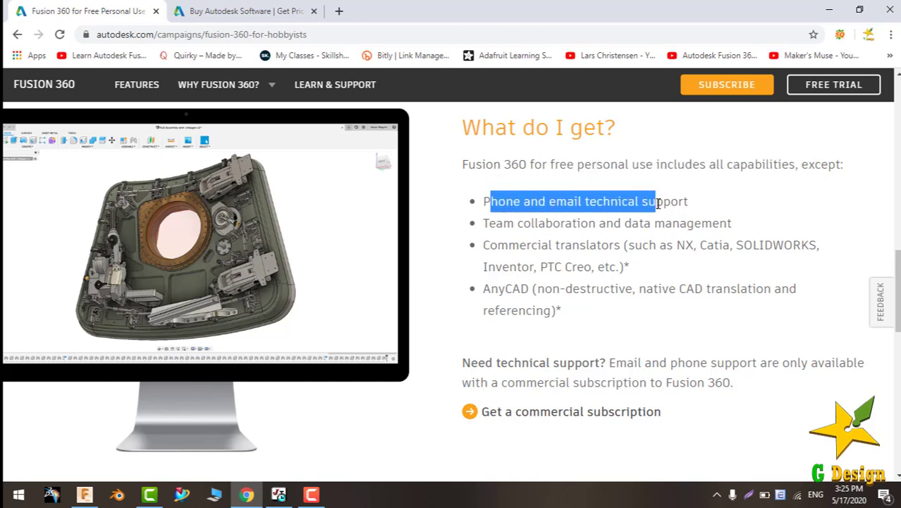
click(708, 208)
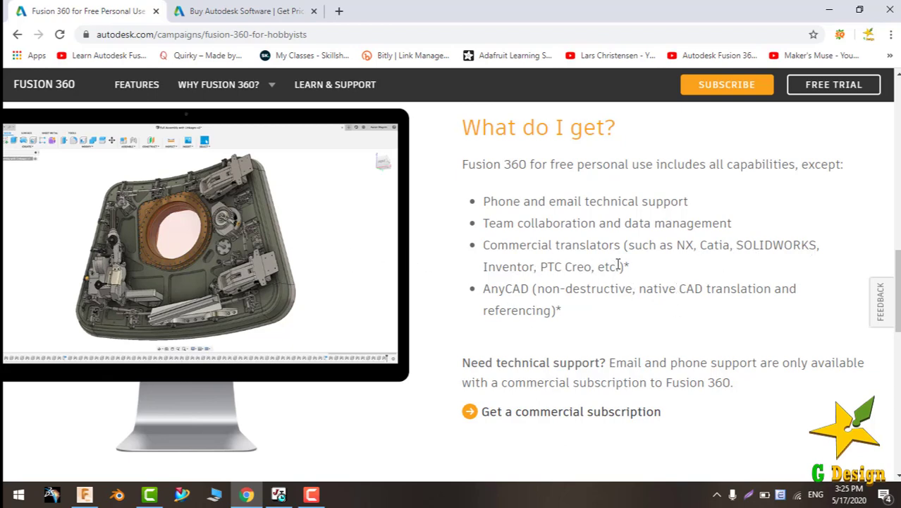
scroll(618, 291, down, 1)
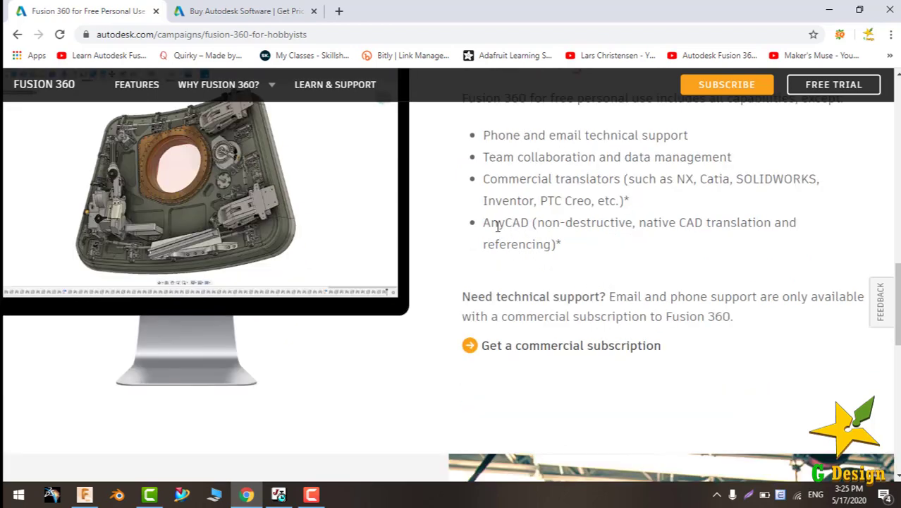
mouse_move(485, 223)
mouse_down()
mouse_move(796, 223)
mouse_move(590, 243)
mouse_up()
click(582, 243)
drag(485, 225, 523, 222)
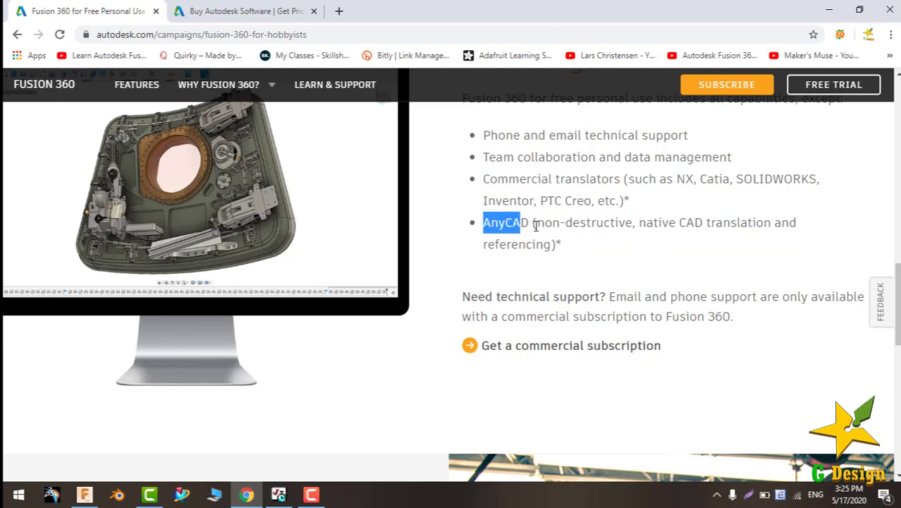
click(602, 262)
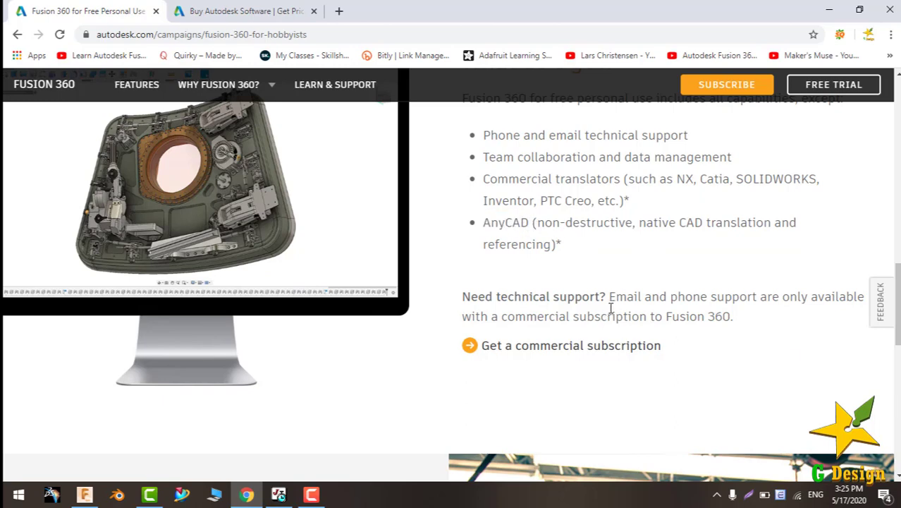
- Choose personal-use activation, then go from the Sign in page to Create Account registration
scroll(609, 331, down, 3)
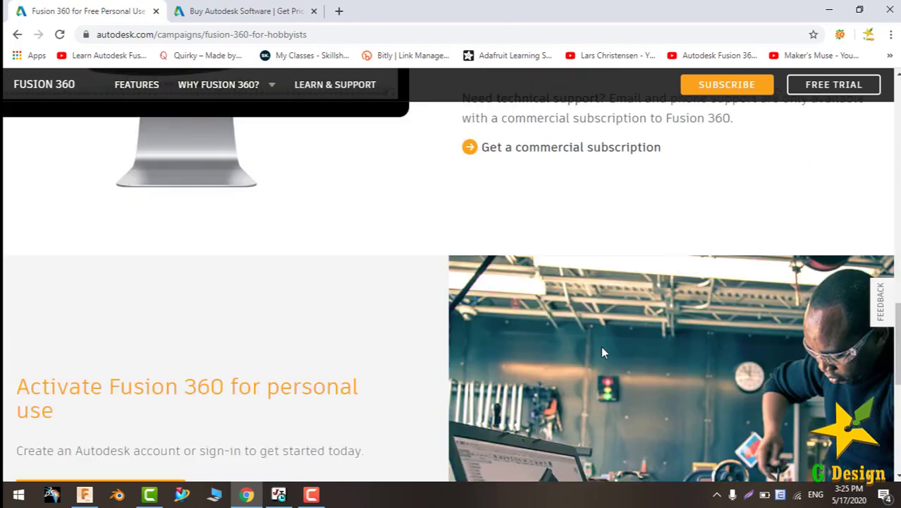
scroll(601, 346, down, 3)
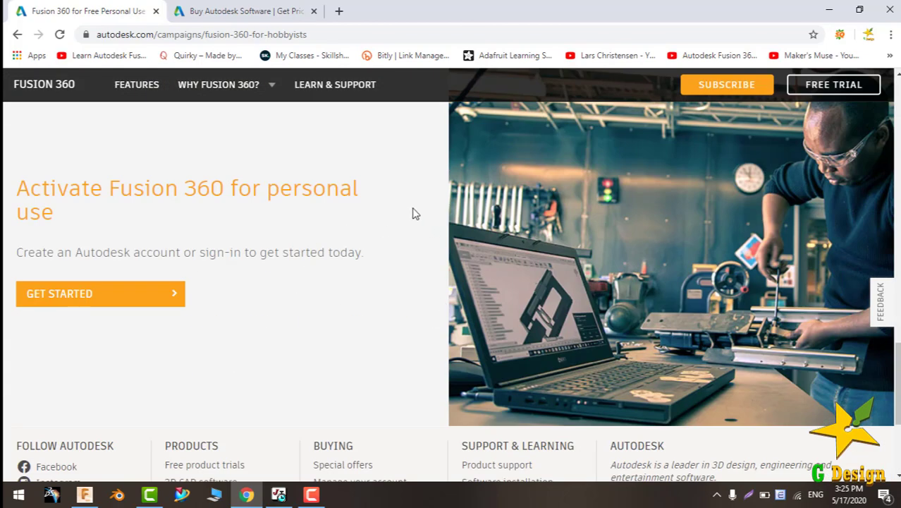
scroll(594, 288, down, 2)
scroll(652, 289, up, 3)
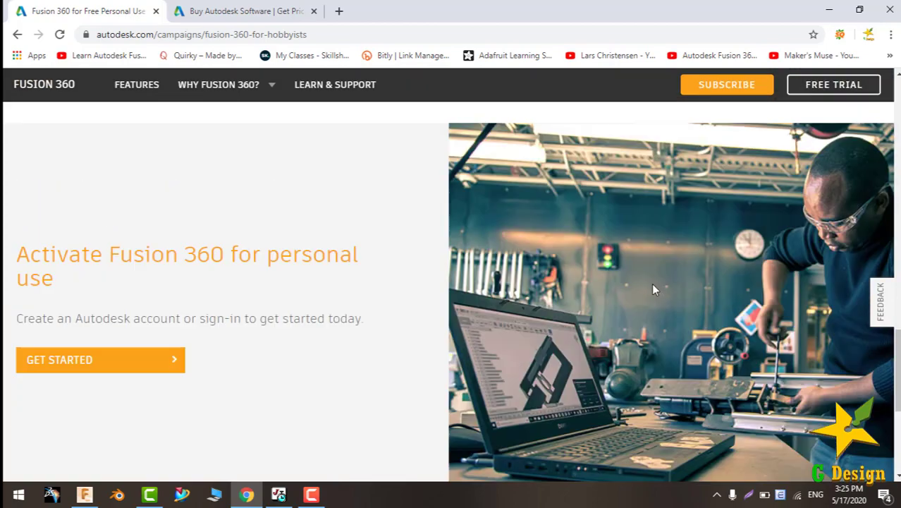
scroll(659, 284, down, 1)
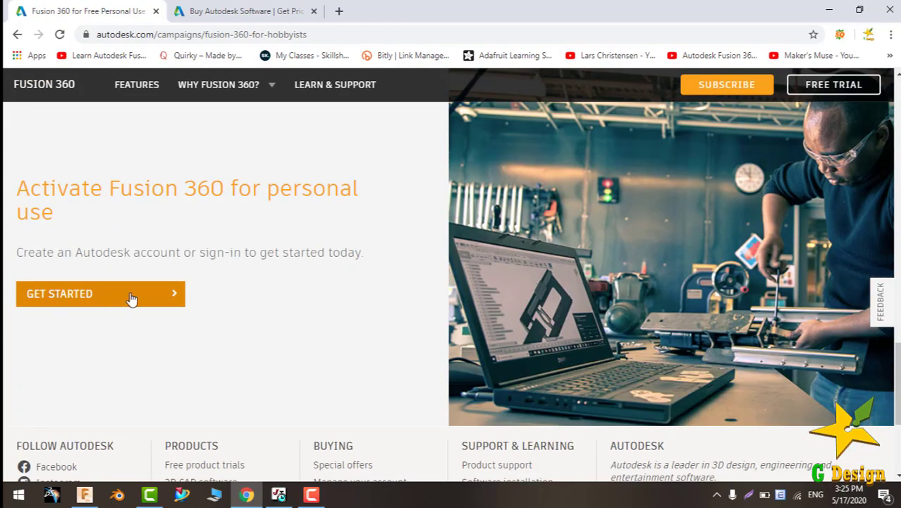
click(68, 298)
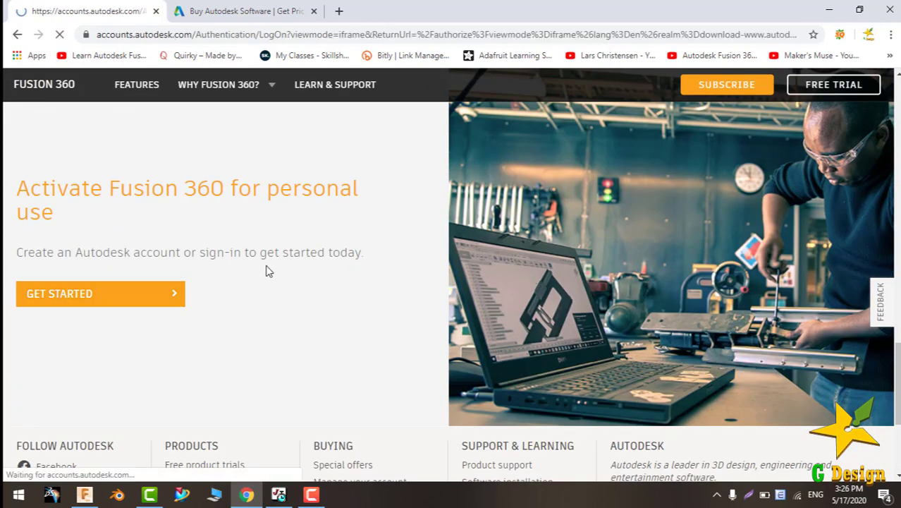
text(la)
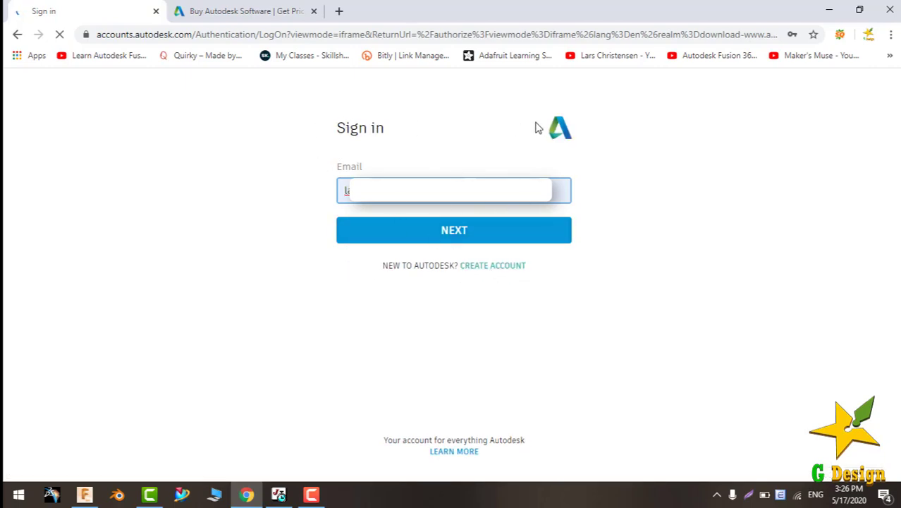
click(498, 266)
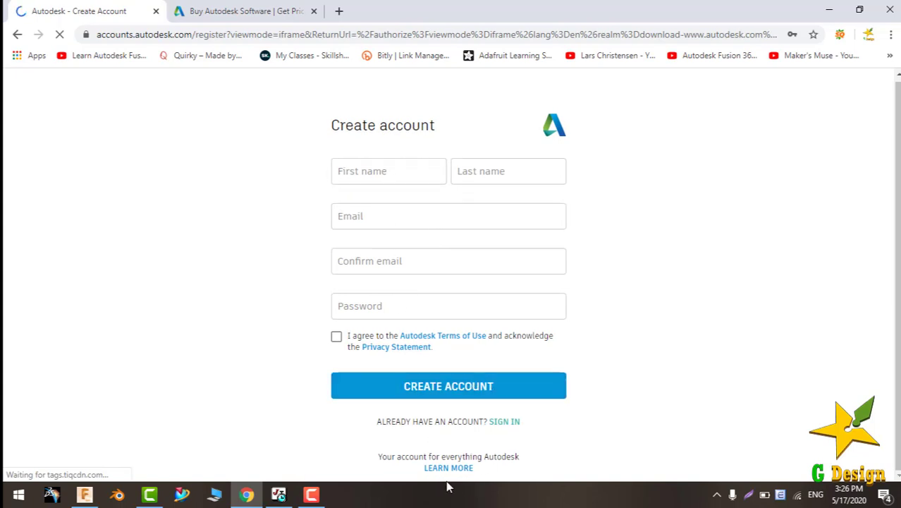
- Leave the First and Last name fields empty, dismiss autofill, and return to the Buy Autodesk Software tab
click(387, 171)
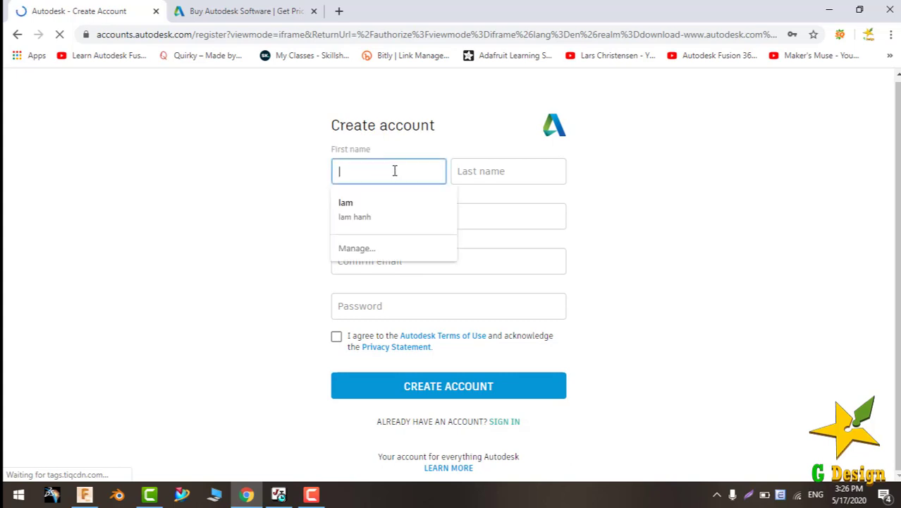
click(507, 171)
click(279, 235)
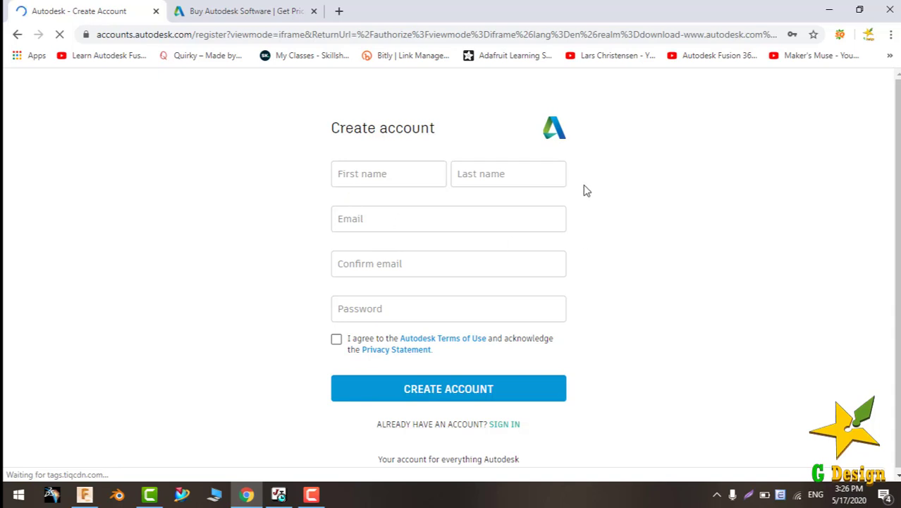
click(270, 14)
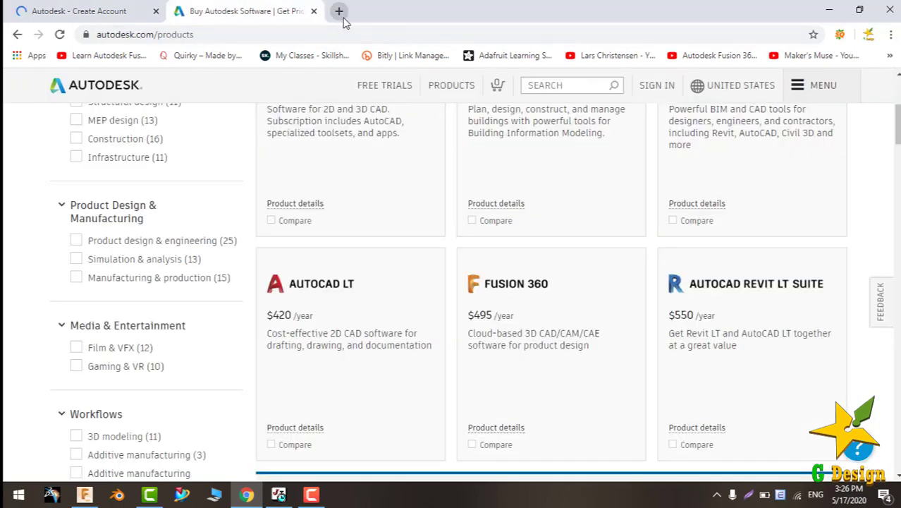
- Scroll the products listing to the top and bring the green coat-hook design back in Fusion 360
scroll(493, 102, up, 4)
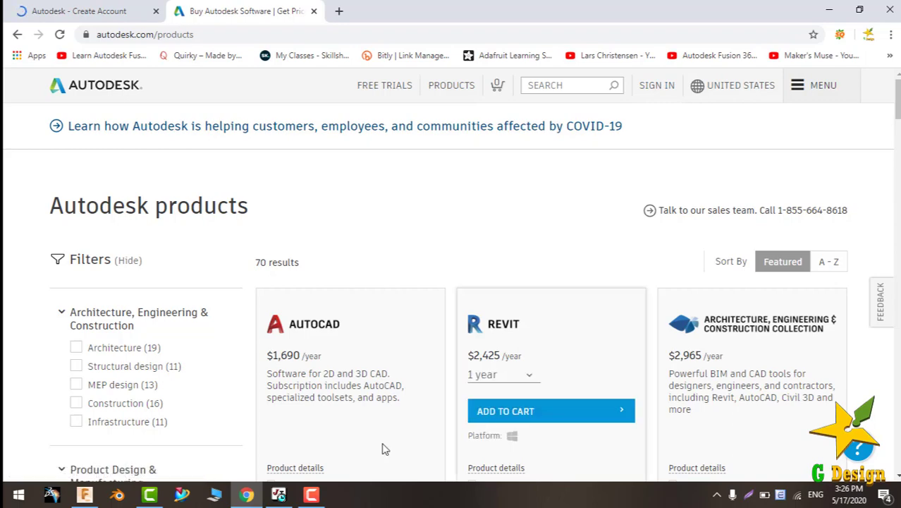
click(84, 493)
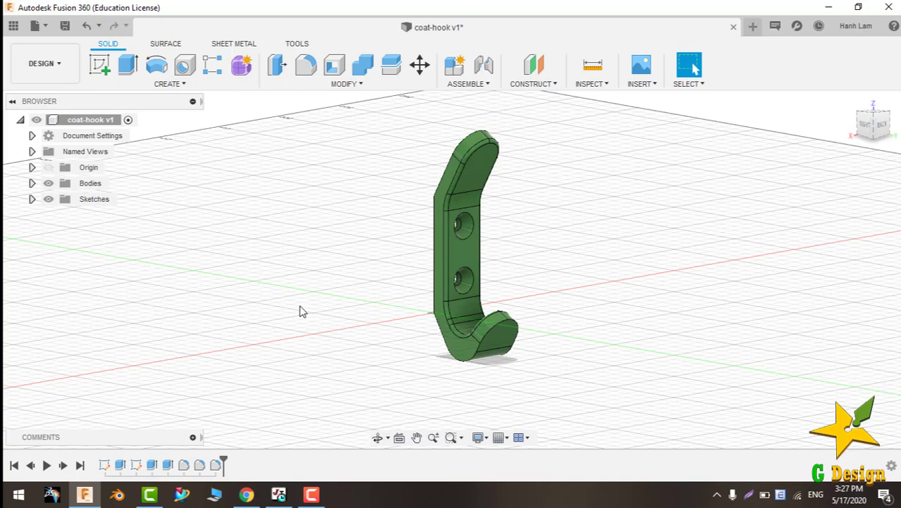
- Orbit the coat-hook model twice to view it from different angles
mouse_move(328, 306)
shift+middle_down()
mouse_move(303, 325)
mouse_move(312, 312)
mouse_move(347, 304)
mouse_move(332, 321)
shift+middle_up()
key(Escape)
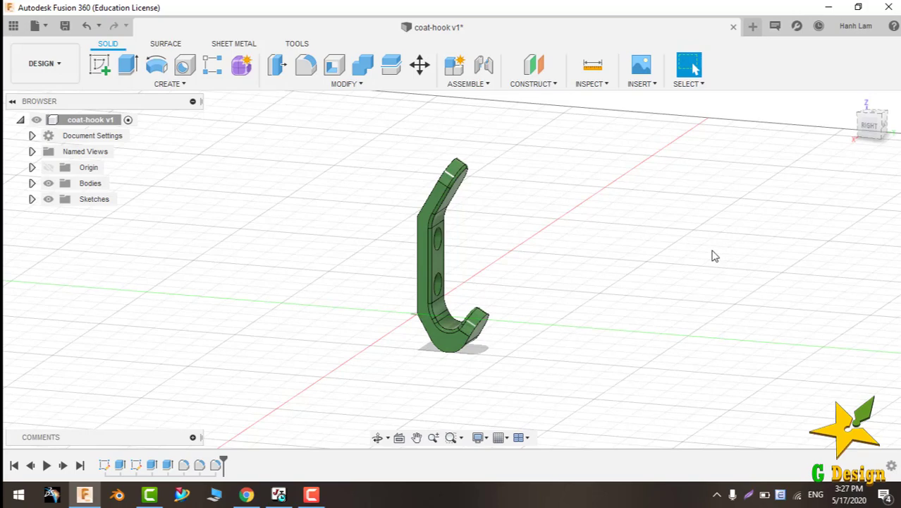
mouse_move(633, 303)
shift+middle_down()
mouse_move(607, 302)
mouse_move(654, 278)
mouse_move(690, 274)
mouse_move(645, 287)
shift+middle_up()
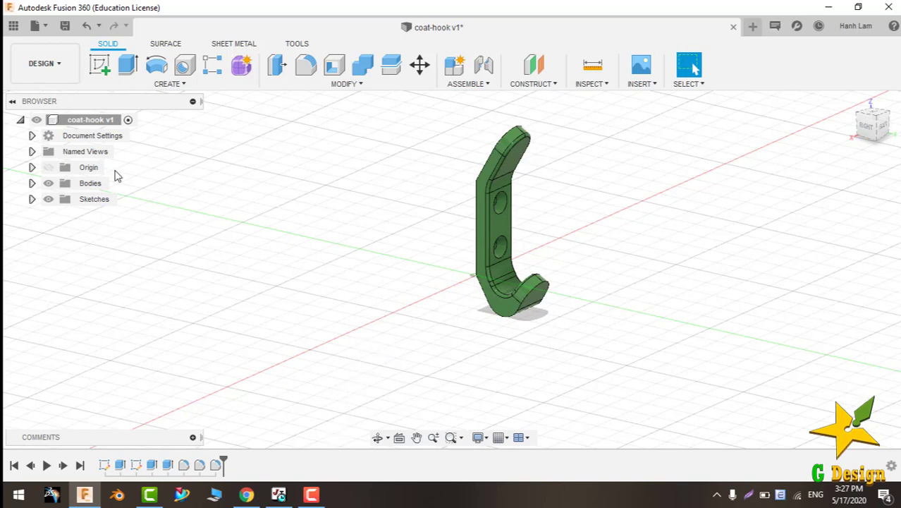
- Switch to Chrome and go back from the Create account form to the personal-use page
click(246, 494)
click(78, 10)
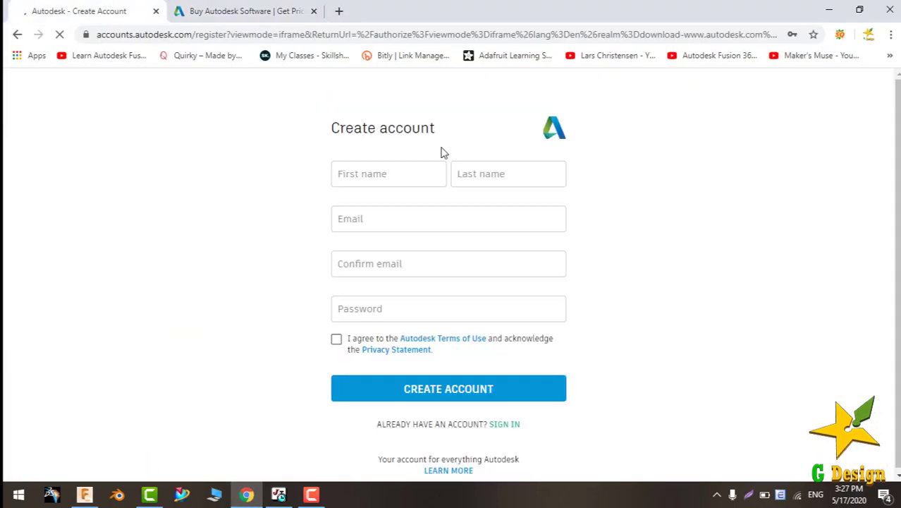
click(240, 14)
click(77, 11)
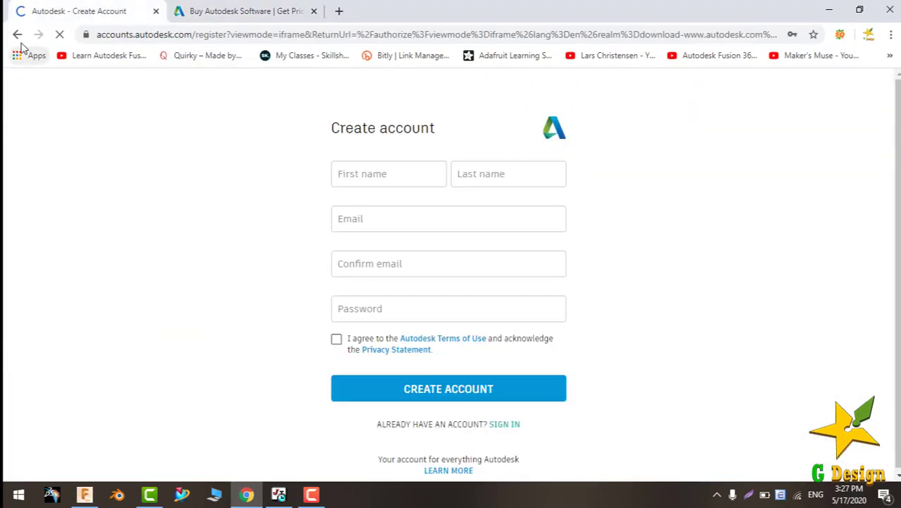
click(17, 34)
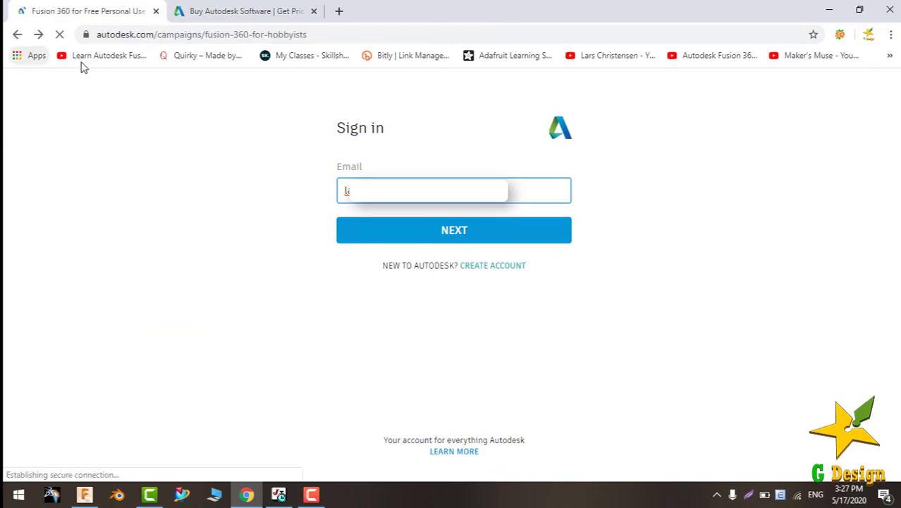
- Scroll to the page top and expand, then collapse, the Why Fusion 360? menu
scroll(347, 232, up, 10)
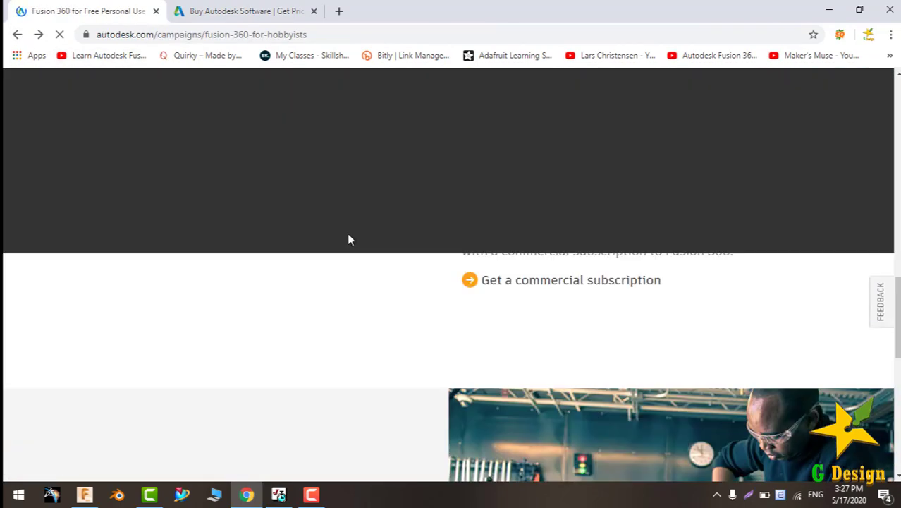
scroll(359, 193, up, 5)
scroll(359, 193, up, 10)
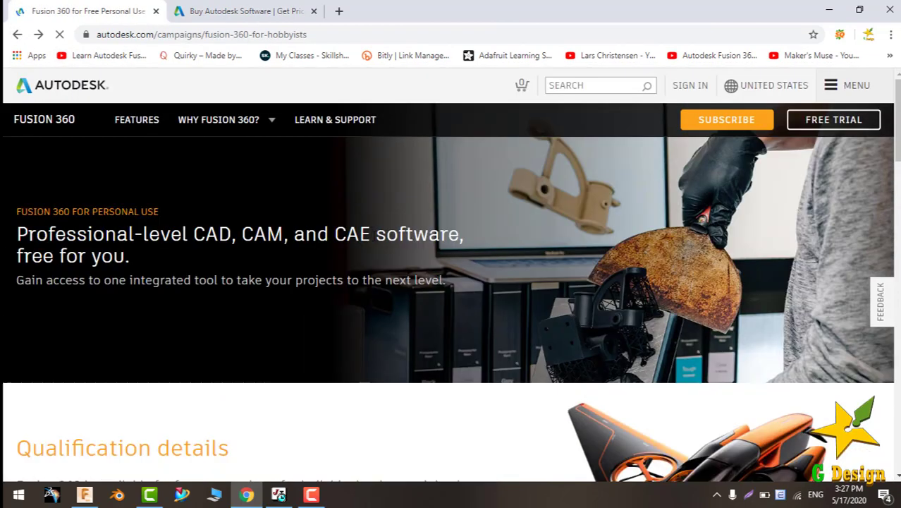
click(237, 120)
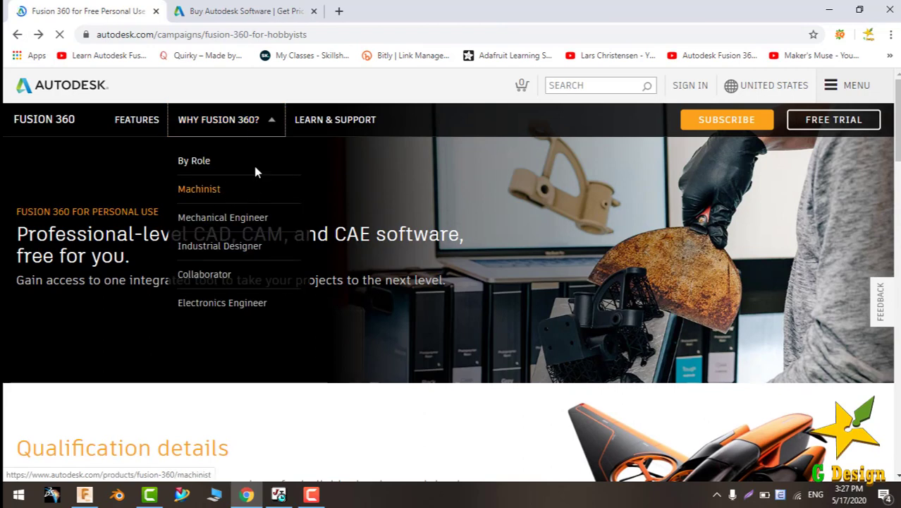
click(213, 124)
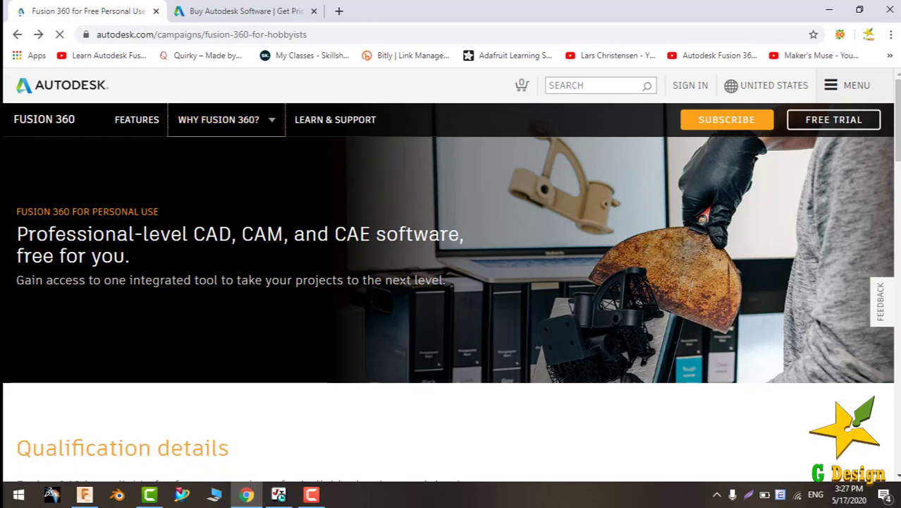
- Scroll through Qualification details and What do I get?, settling on the qualification criteria
scroll(476, 313, down, 2)
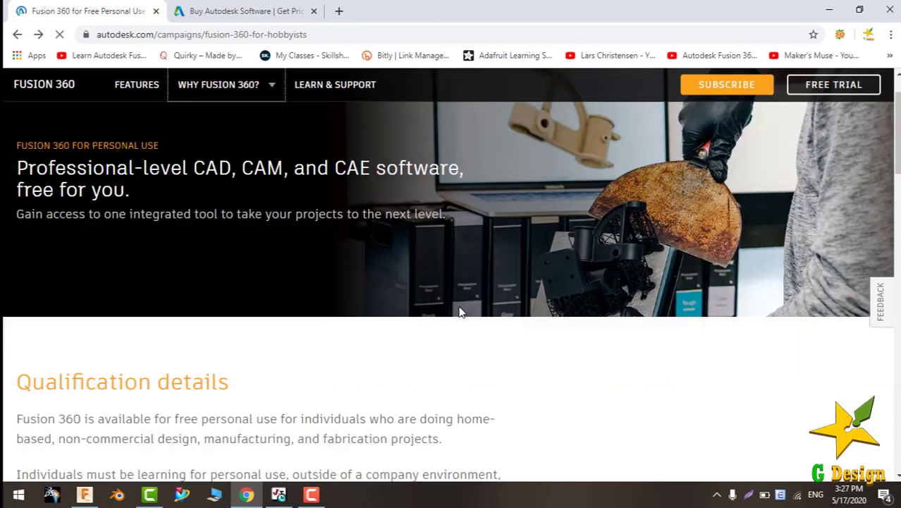
scroll(469, 300, down, 2)
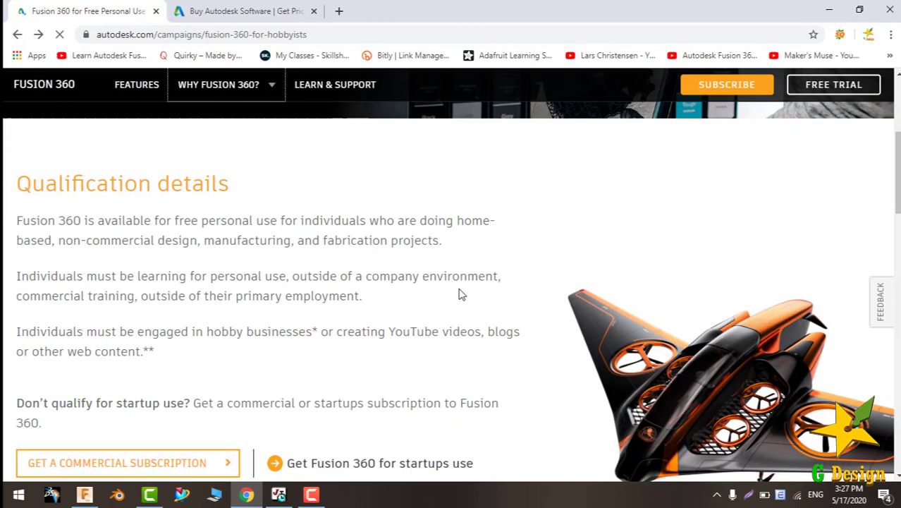
scroll(461, 296, up, 4)
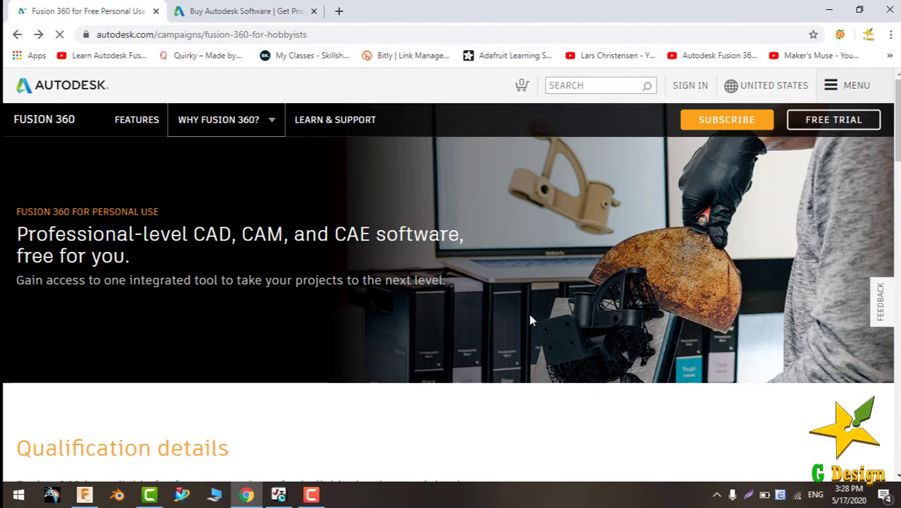
scroll(531, 319, down, 3)
scroll(519, 292, down, 4)
scroll(470, 272, down, 1)
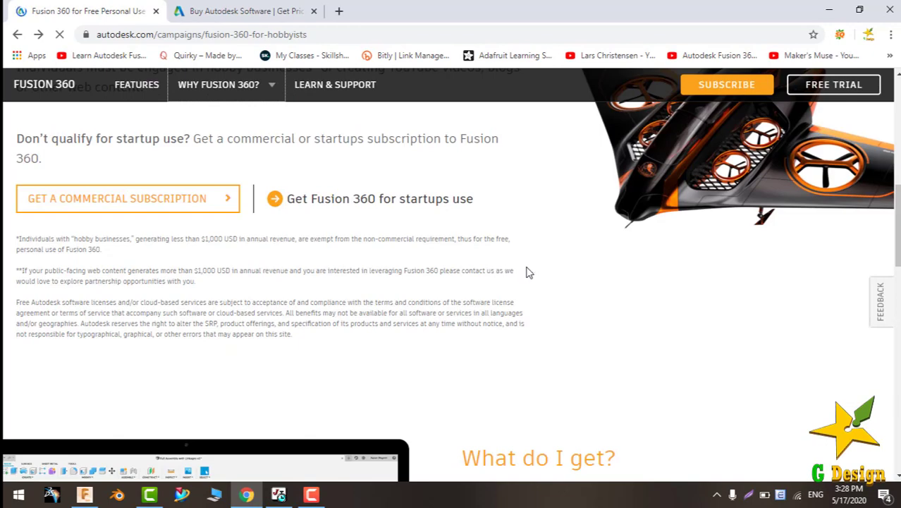
scroll(528, 273, down, 3)
scroll(533, 269, down, 1)
scroll(514, 271, down, 2)
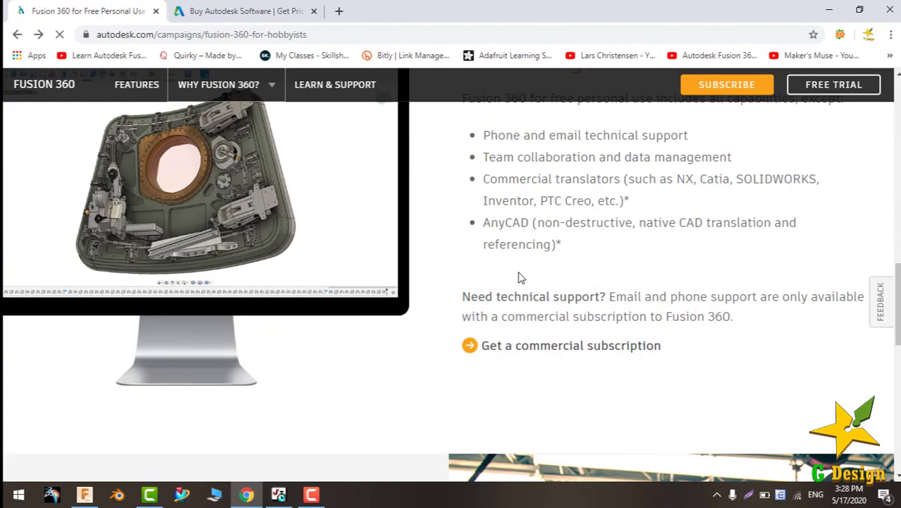
scroll(525, 280, up, 4)
scroll(528, 282, up, 5)
scroll(530, 282, up, 1)
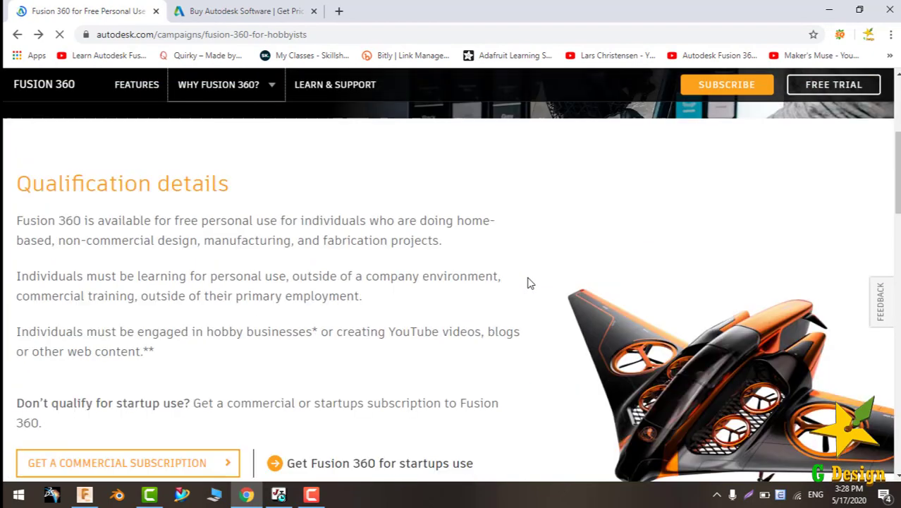
scroll(530, 283, up, 1)
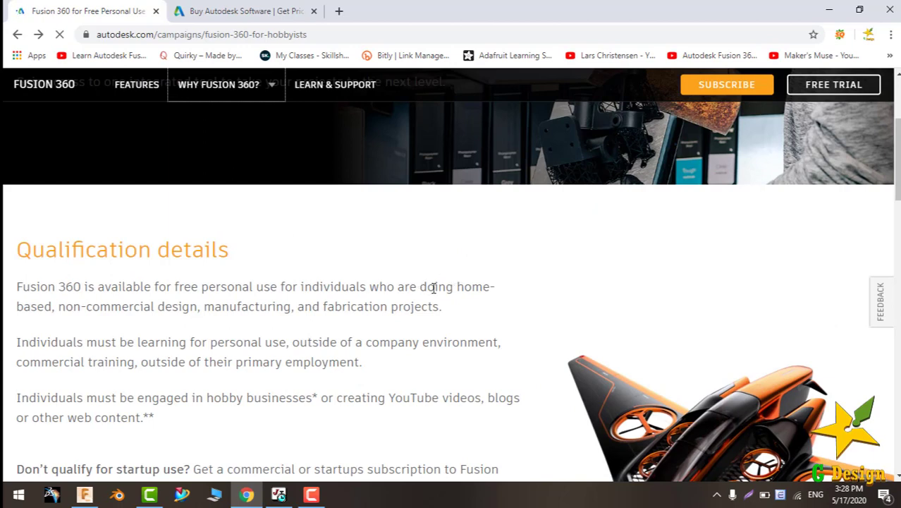
scroll(433, 287, down, 1)
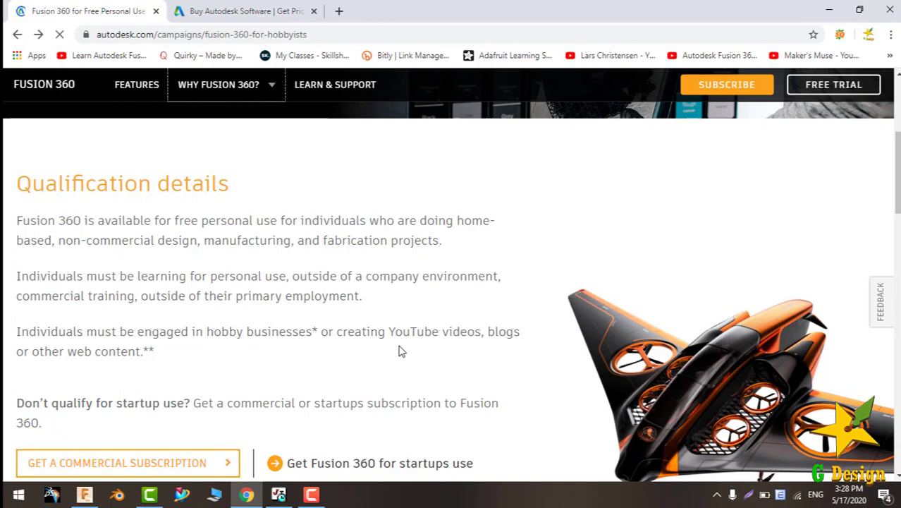
scroll(423, 314, down, 2)
scroll(438, 306, down, 1)
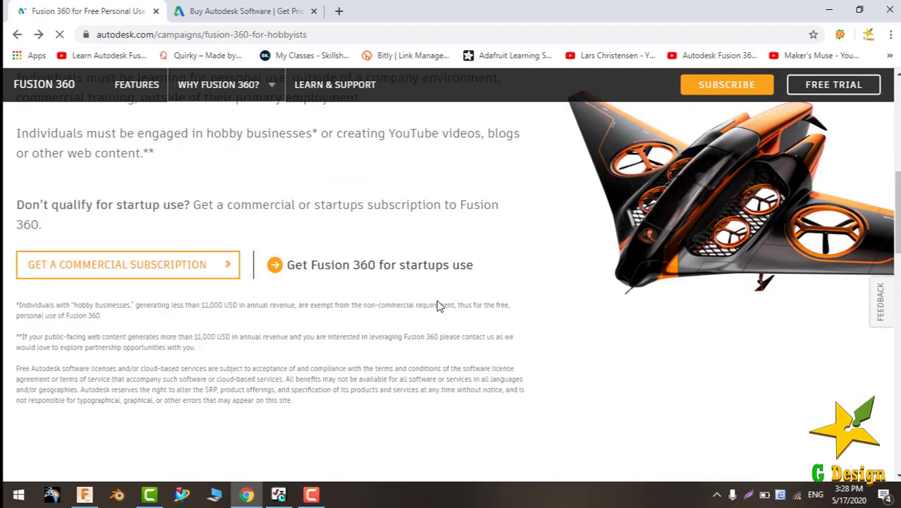
scroll(438, 303, up, 3)
scroll(438, 305, up, 1)
scroll(439, 306, down, 1)
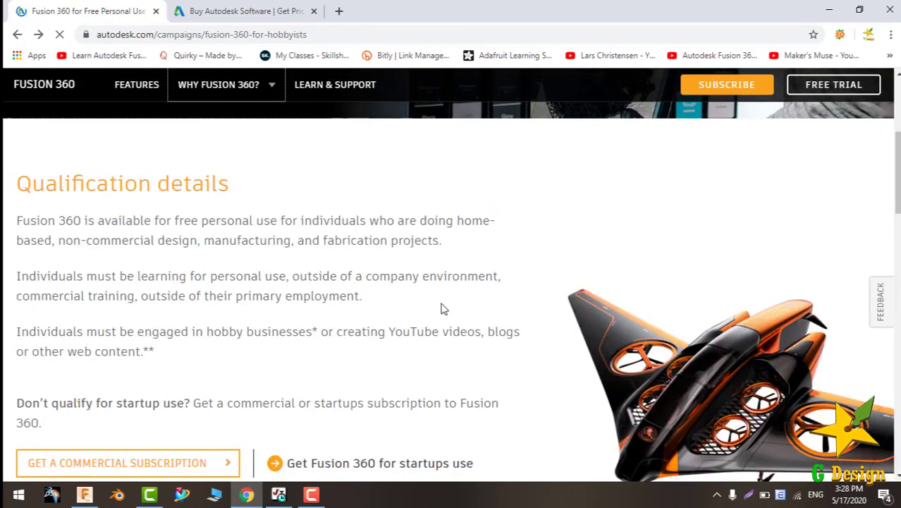
- Switch from Chrome to the Fusion 360 window showing the coat-hook v1 model
click(85, 494)
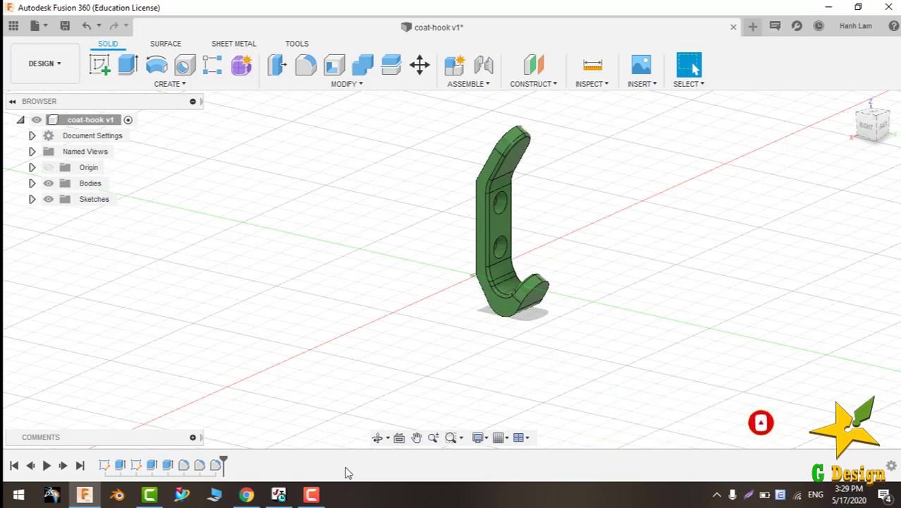
click(310, 494)
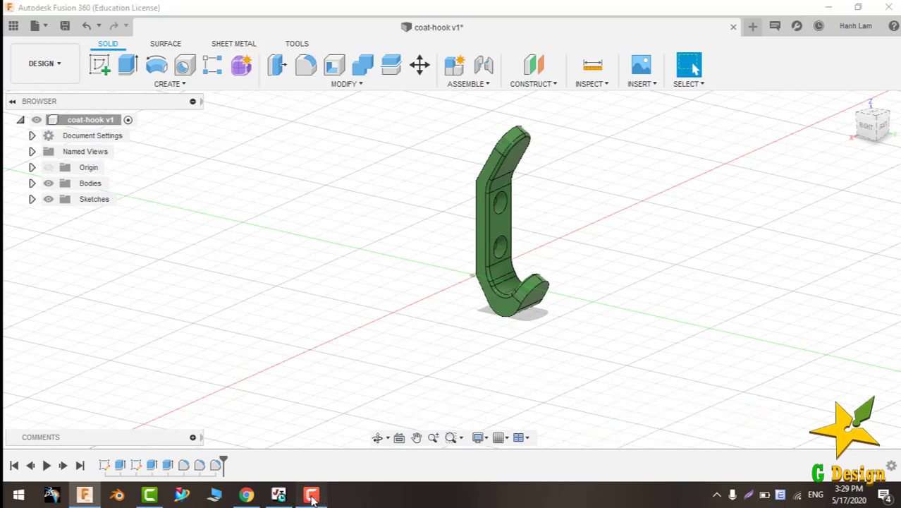